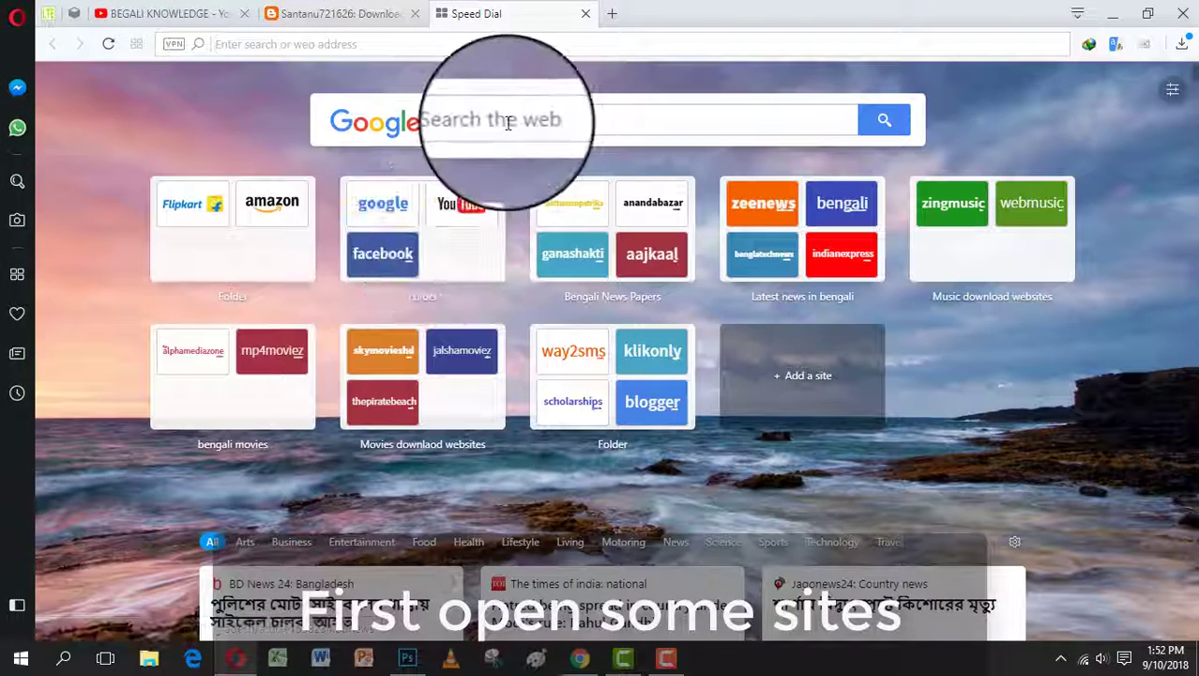
# - Search Google for youtube, open the YouTube result, and restore the Opera window to a smaller size
pyautogui.click(503, 129)
pyautogui.write('youtu')
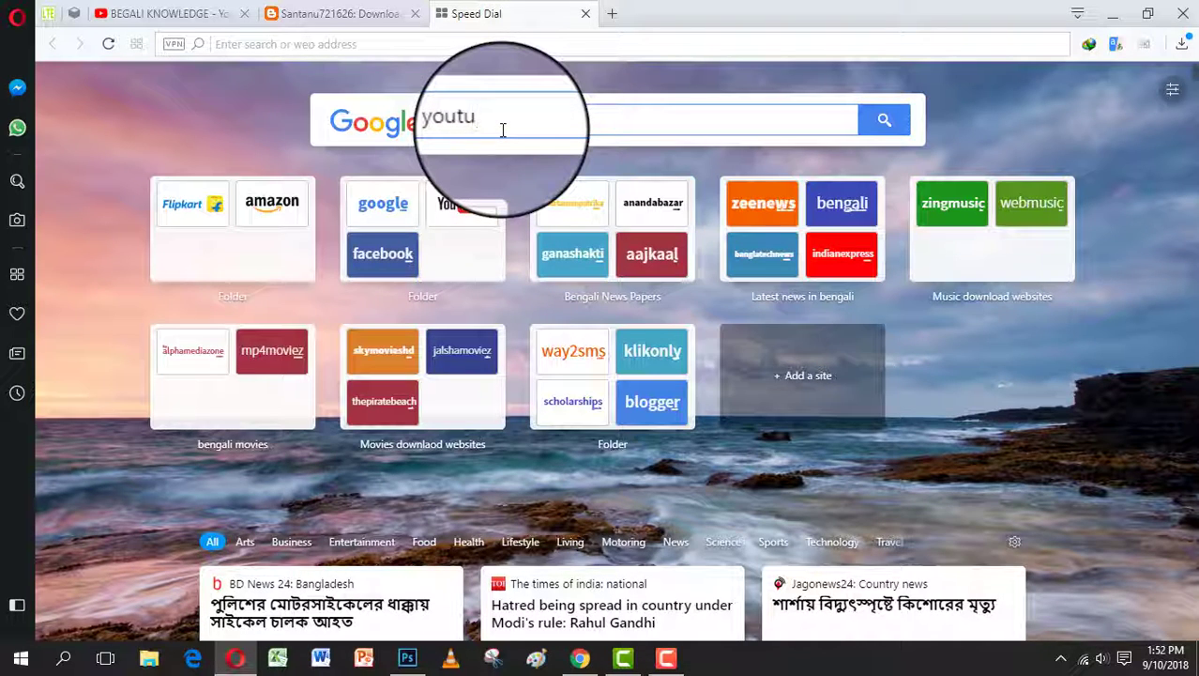
pyautogui.write('be')
pyautogui.press('Return')
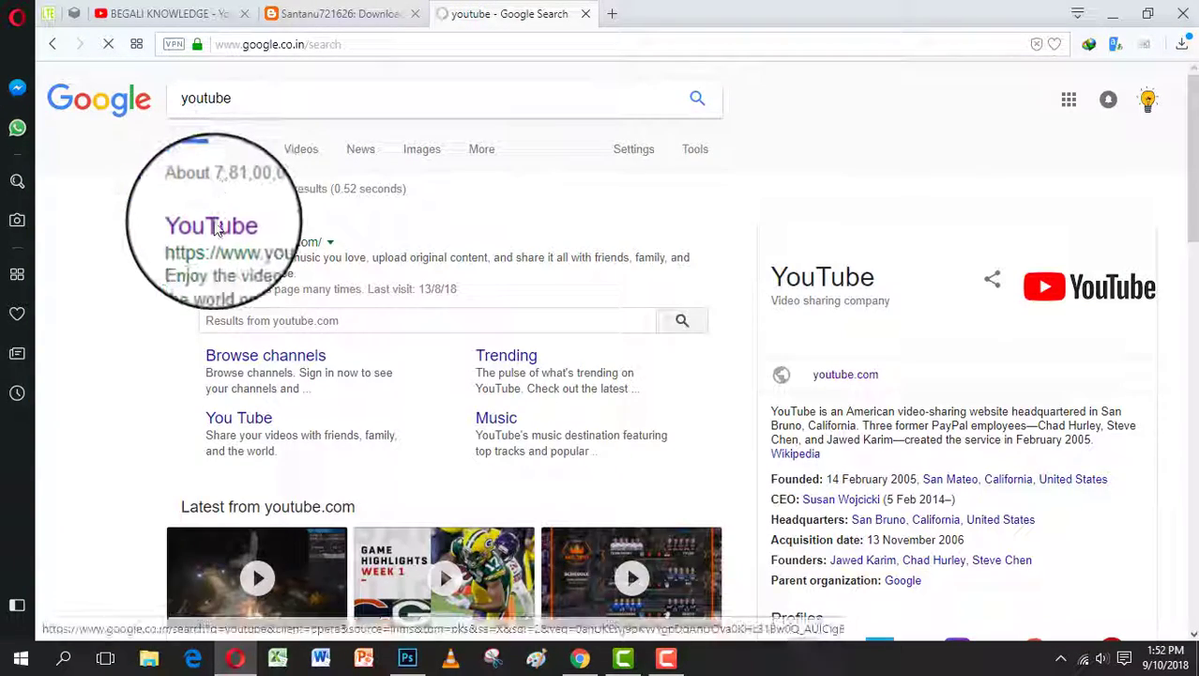
pyautogui.click(215, 228)
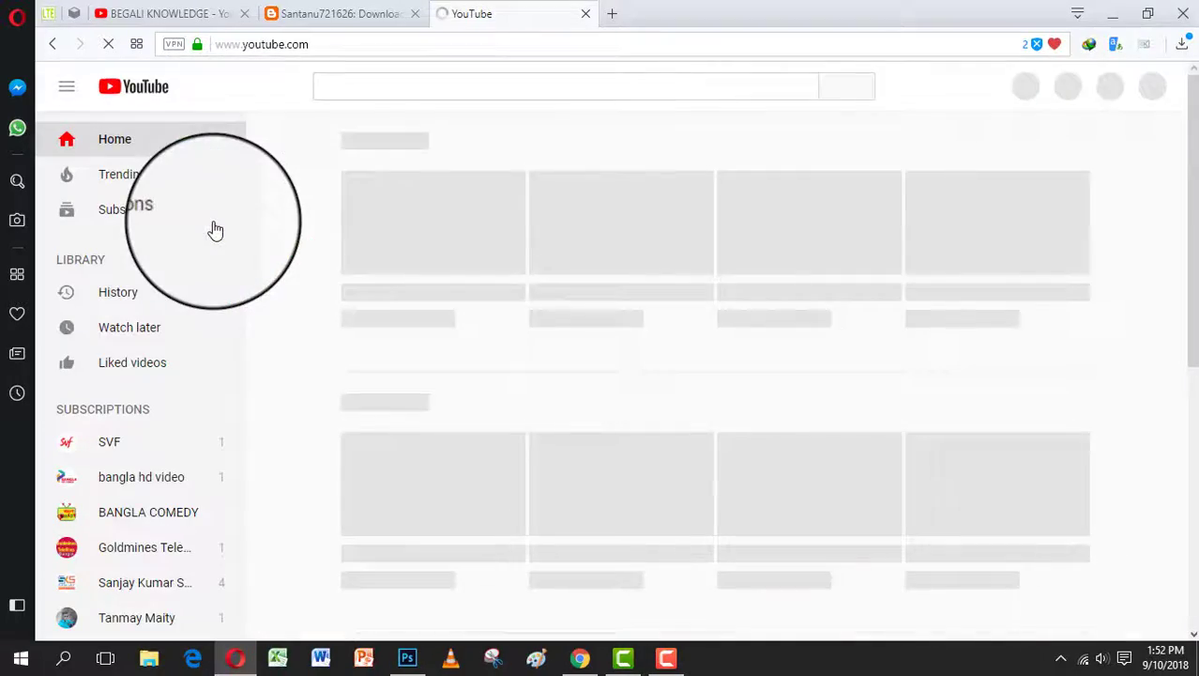
pyautogui.click(1142, 13)
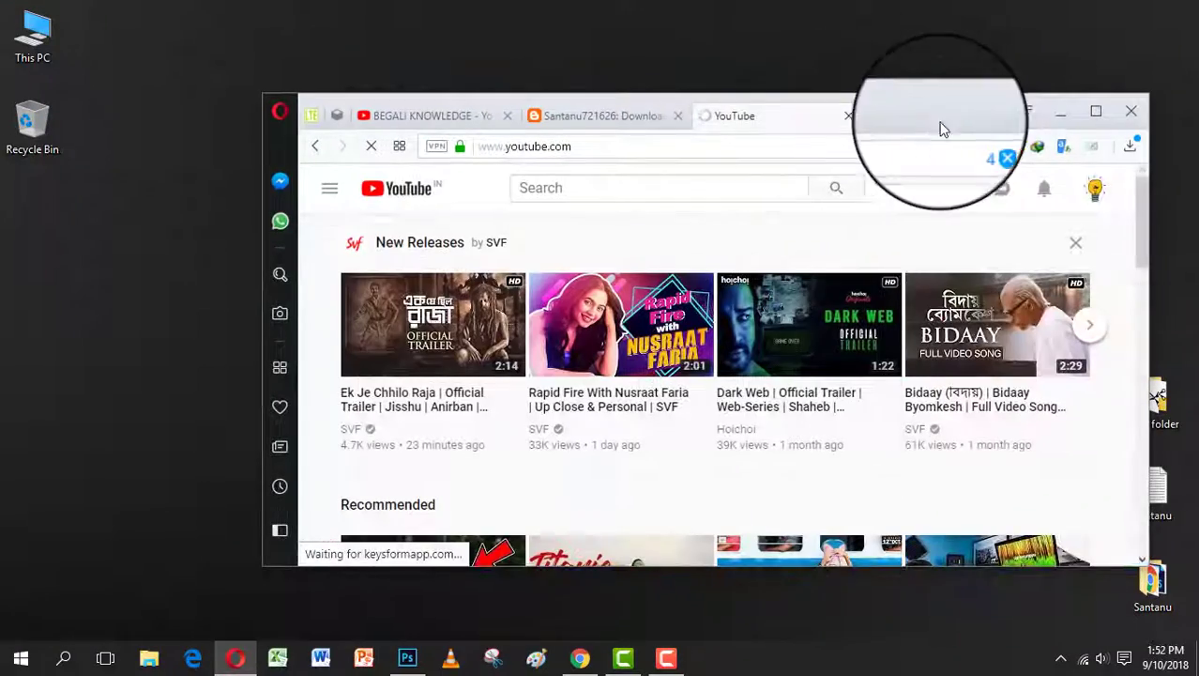
# - Drag the YouTube site link from the address bar onto the desktop as a shortcut
pyautogui.moveTo(932, 114); pyautogui.dragTo(1037, 76)
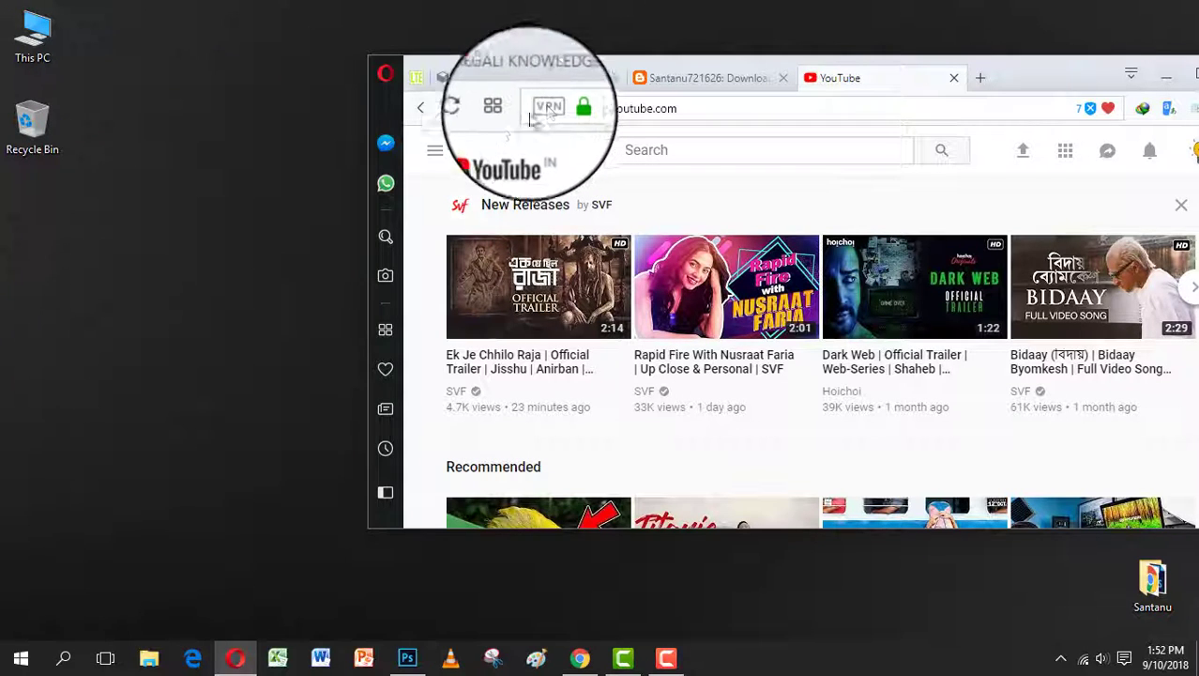
pyautogui.click(477, 108)
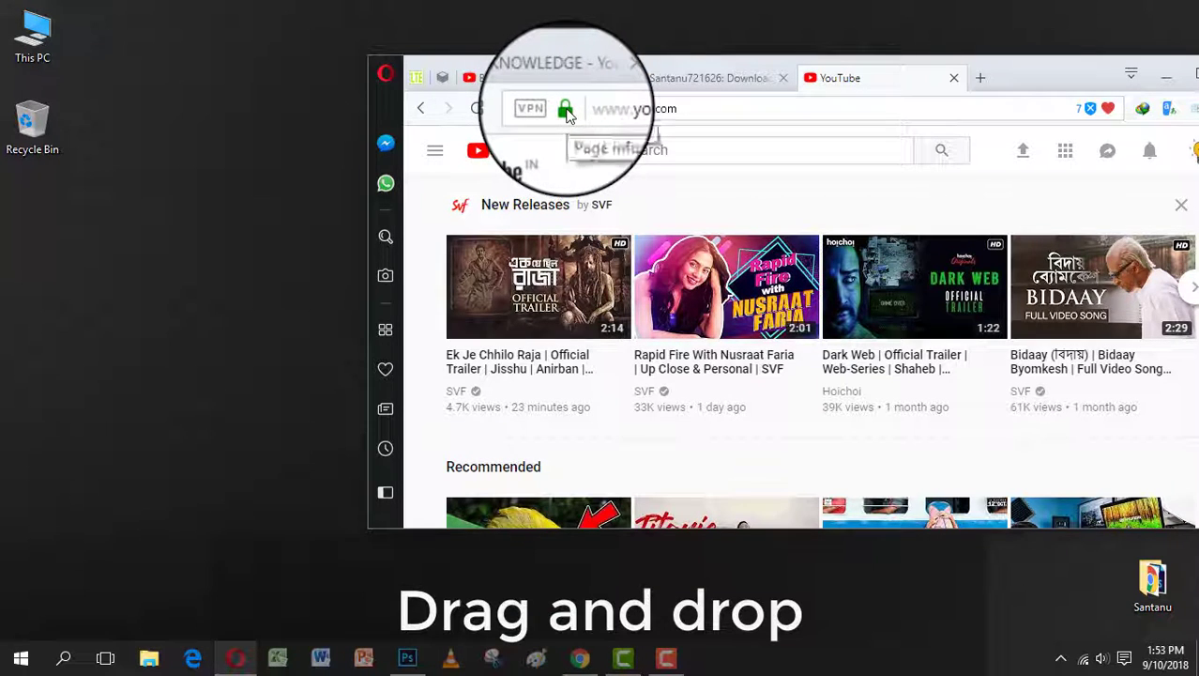
pyautogui.moveTo(566, 112); pyautogui.dragTo(210, 178)
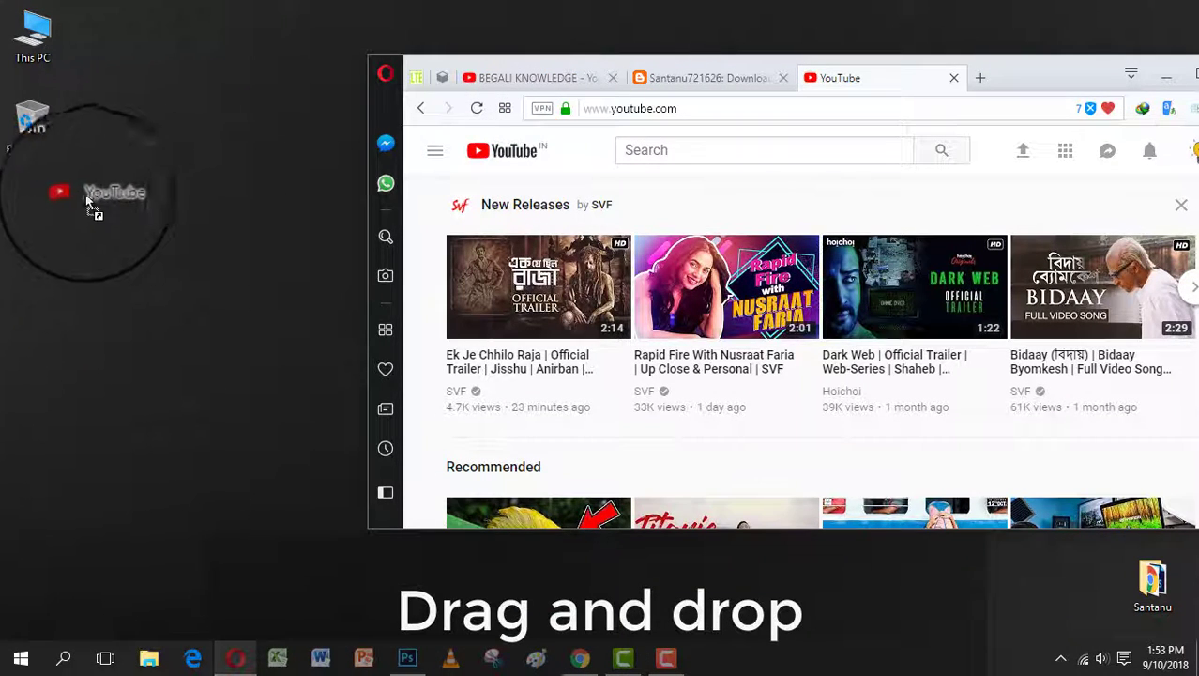
pyautogui.moveTo(86, 200); pyautogui.dragTo(45, 194)
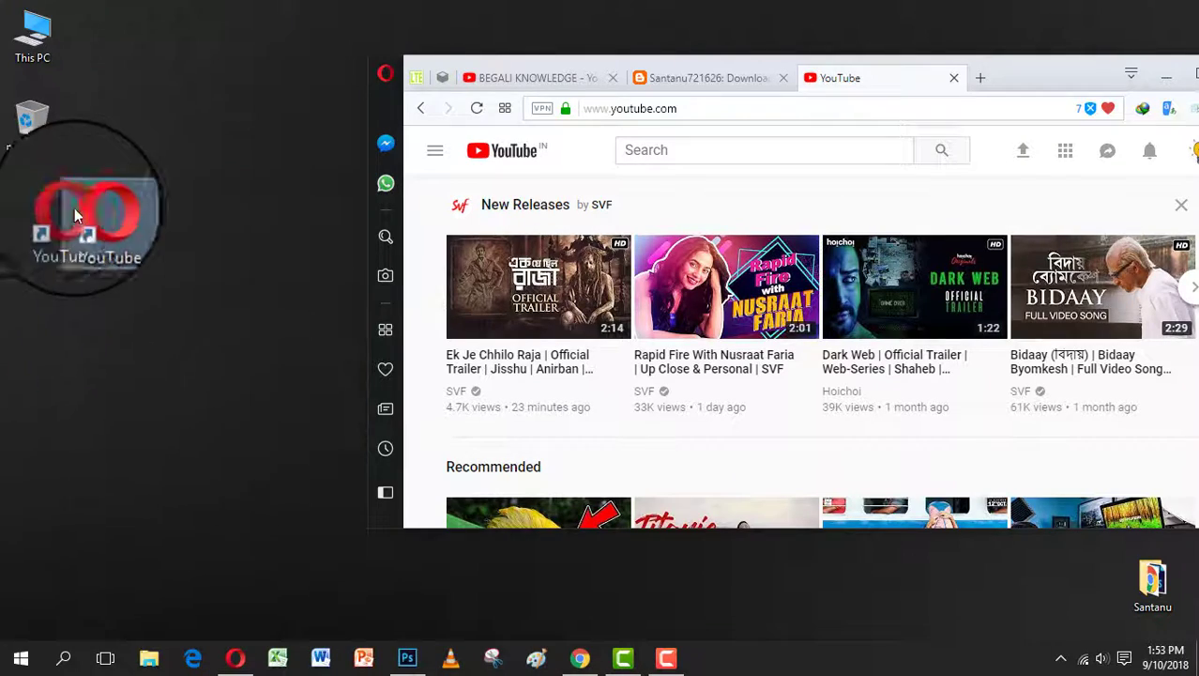
# - Close the YouTube tab, minimize Opera, refresh the desktop, and select the new YouTube shortcut
pyautogui.moveTo(1016, 75); pyautogui.dragTo(720, 80)
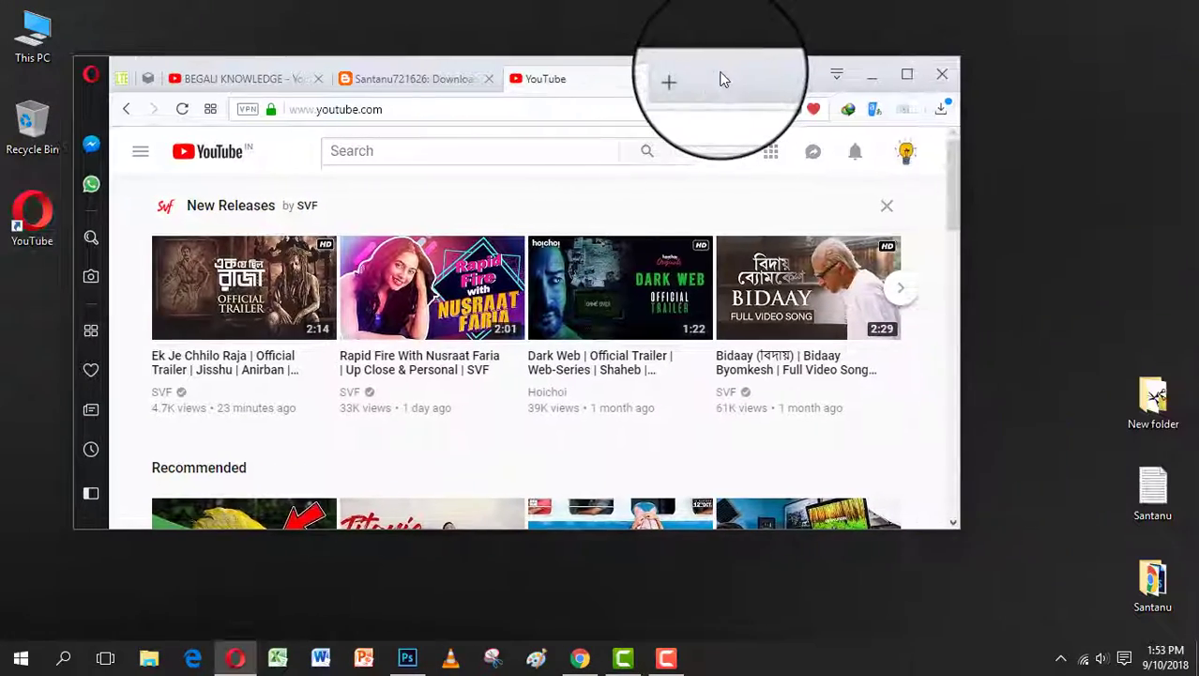
pyautogui.click(660, 79)
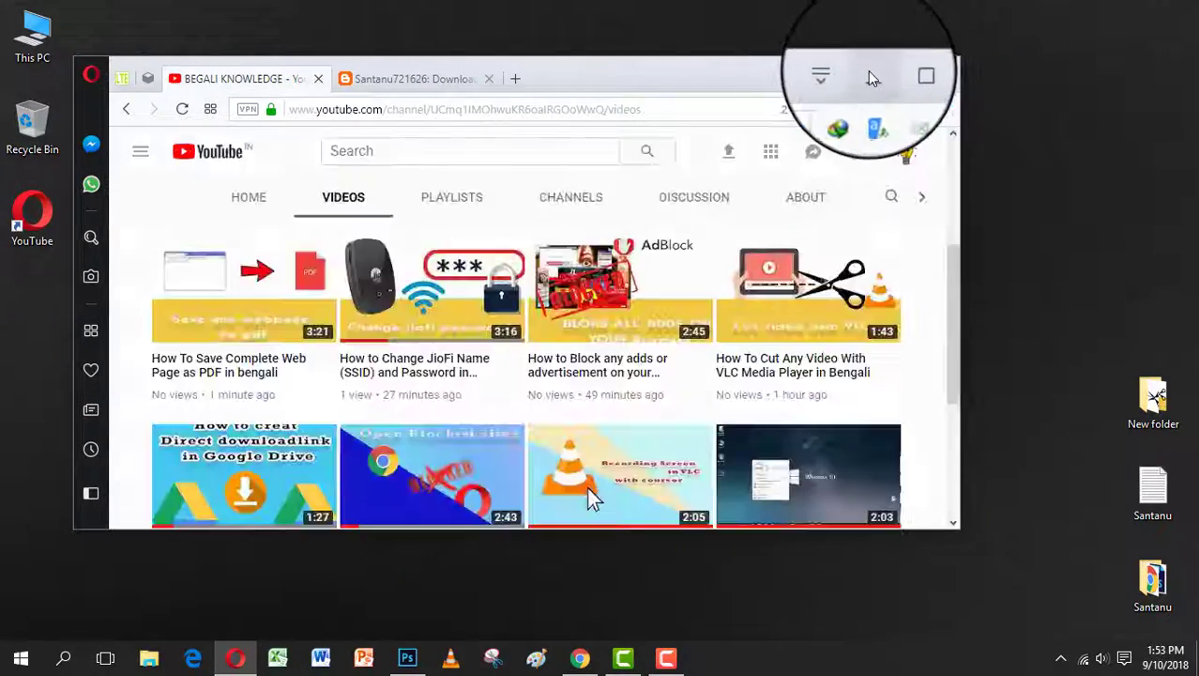
pyautogui.click(872, 74)
pyautogui.rightClick(371, 92)
pyautogui.click(404, 142)
pyautogui.click(38, 226)
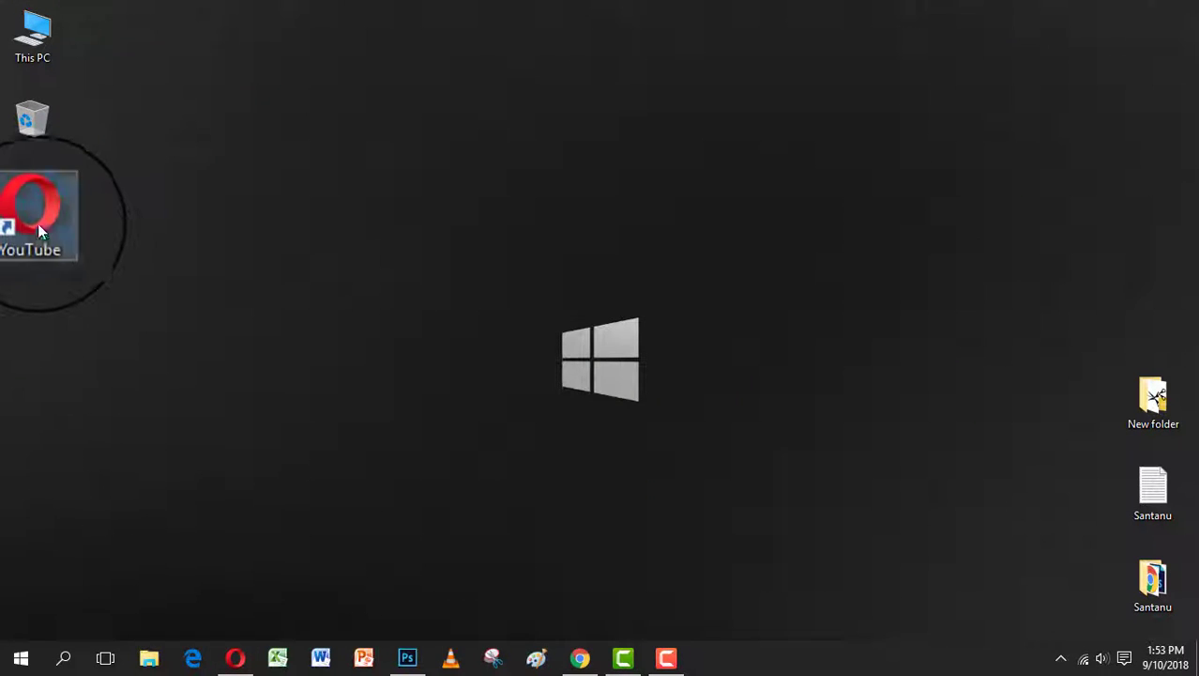
# - Launch the YouTube desktop shortcut to open YouTube in Opera
pyautogui.doubleClick(38, 223)
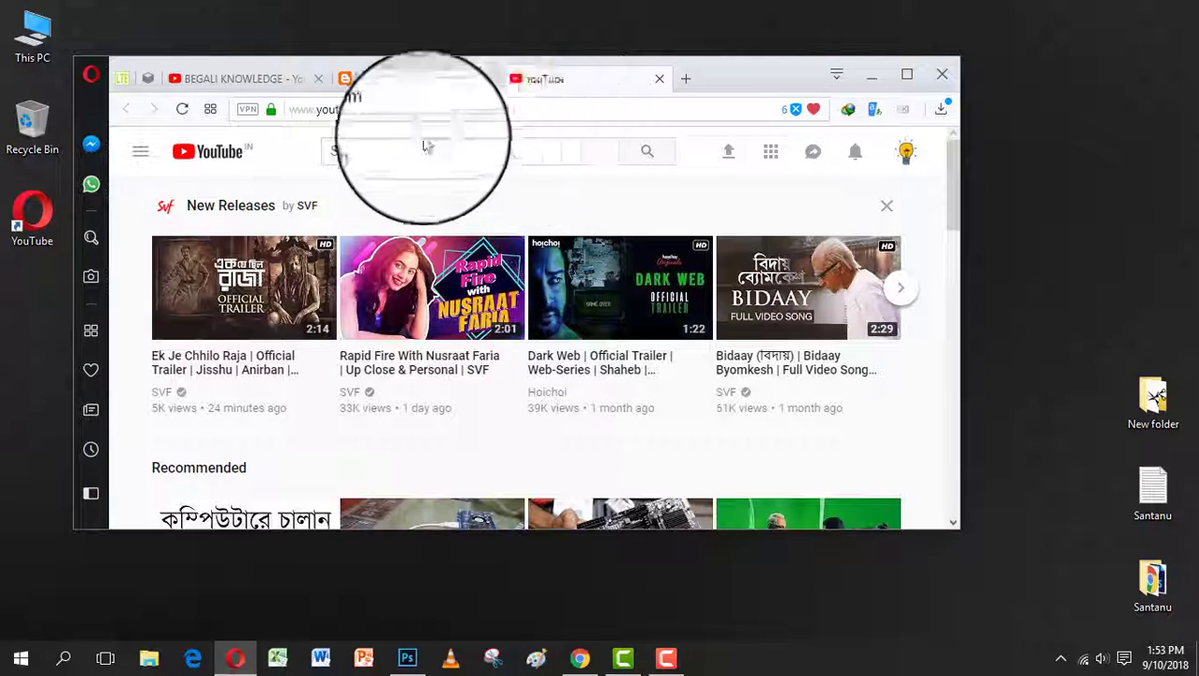
# - Go to facebook in a new Opera tab
pyautogui.click(686, 79)
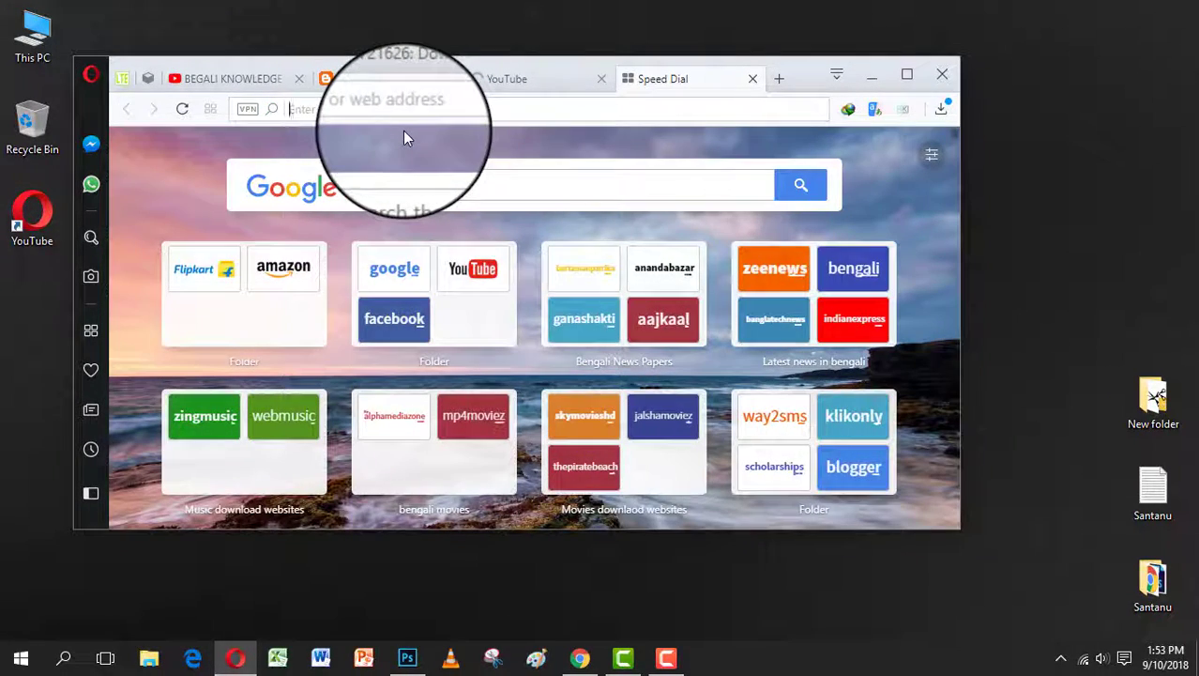
pyautogui.write('faceb')
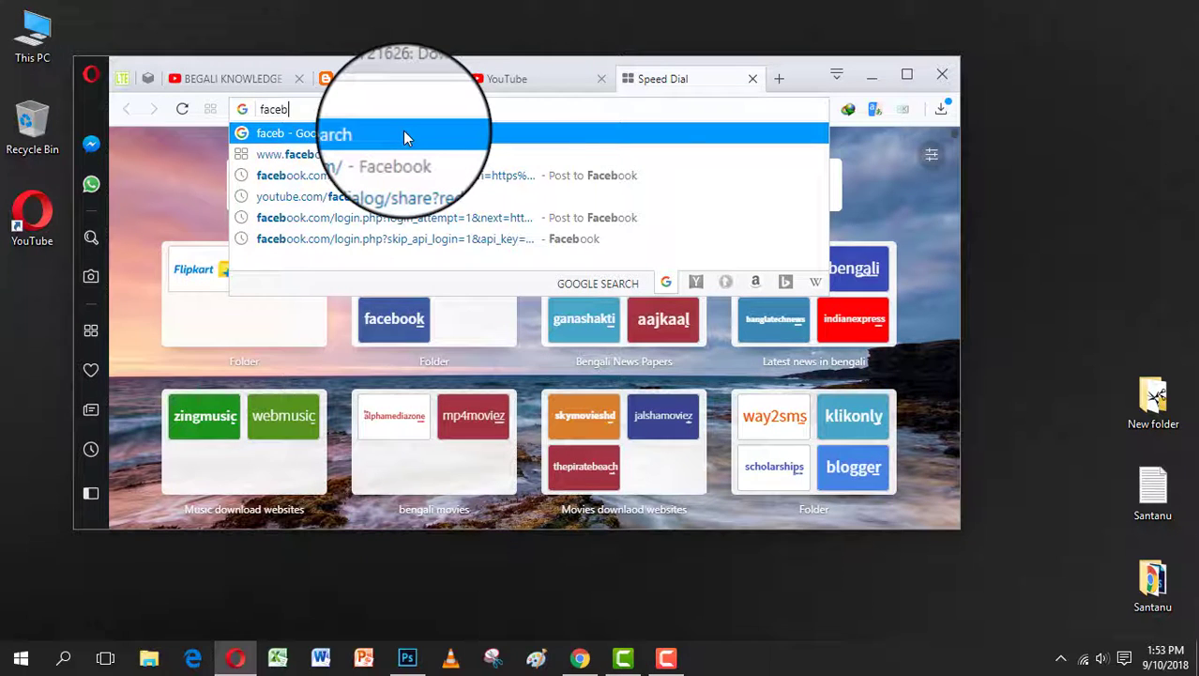
pyautogui.write('ook')
pyautogui.press('Return')
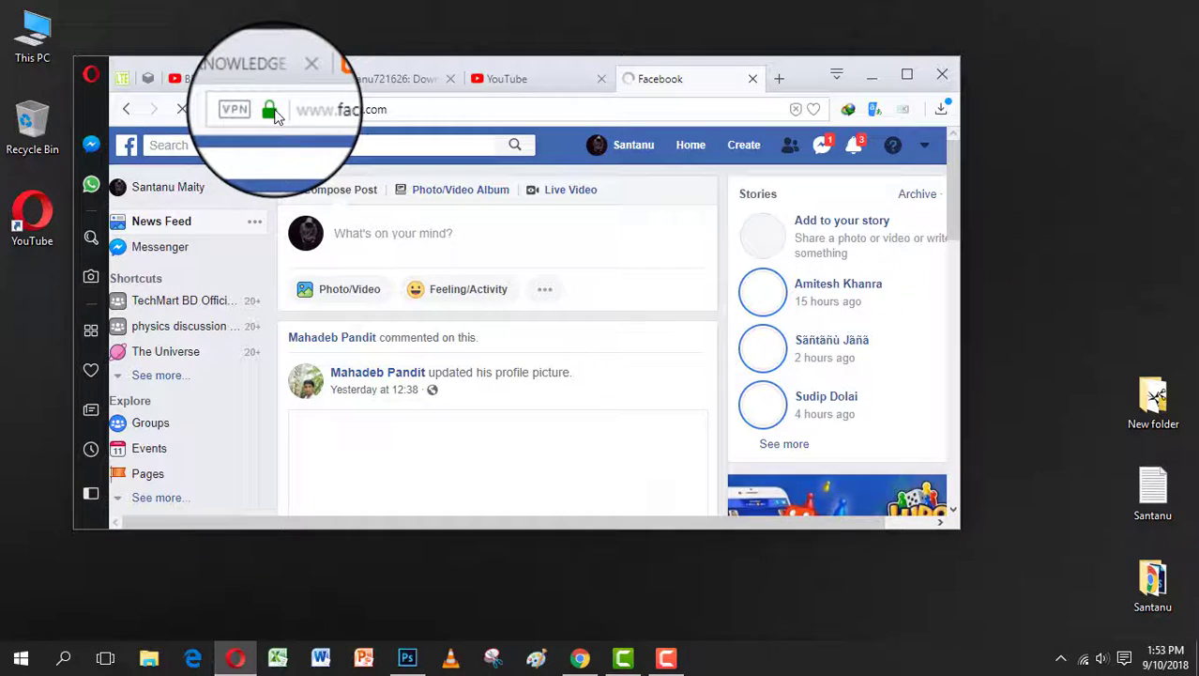
# - Drop a Facebook shortcut onto the desktop, dismiss the password prompt, and close the Facebook tab
pyautogui.moveTo(276, 112); pyautogui.dragTo(32, 308)
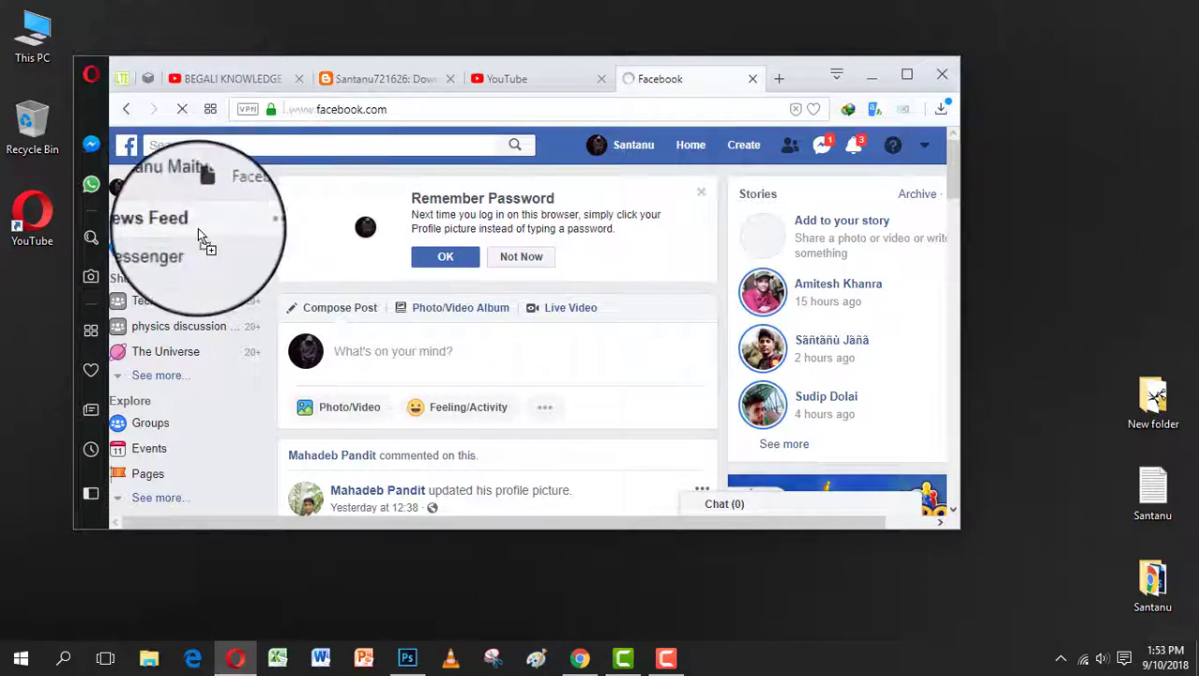
pyautogui.click(447, 258)
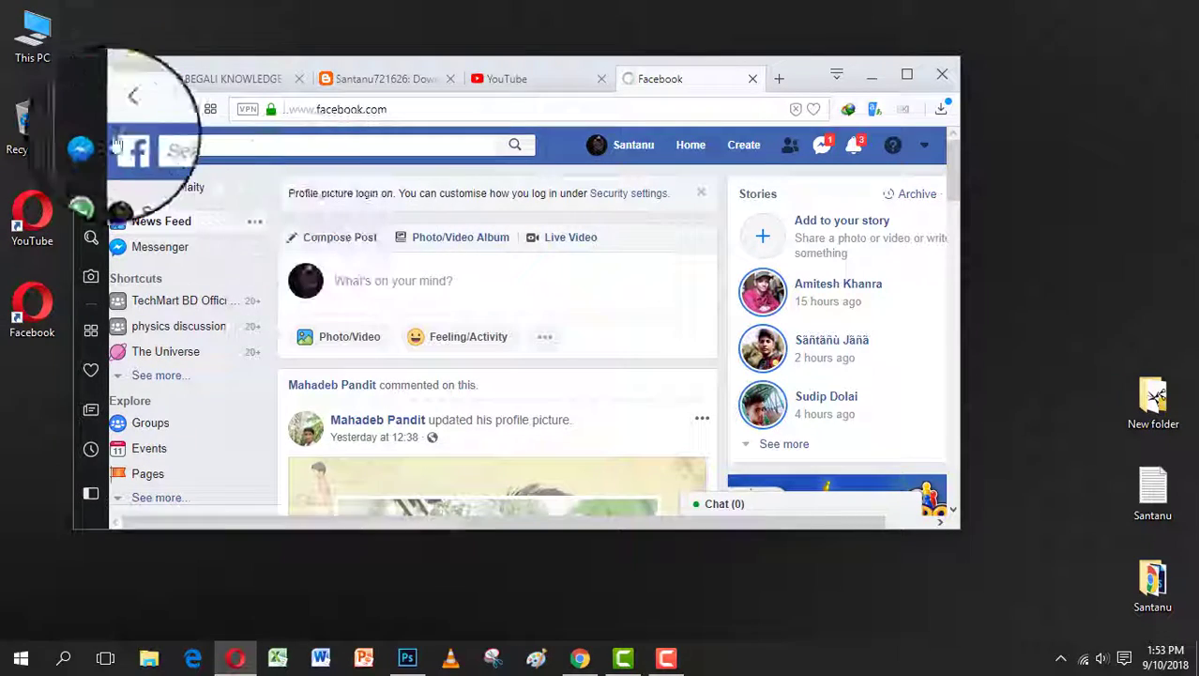
pyautogui.click(753, 78)
pyautogui.click(659, 79)
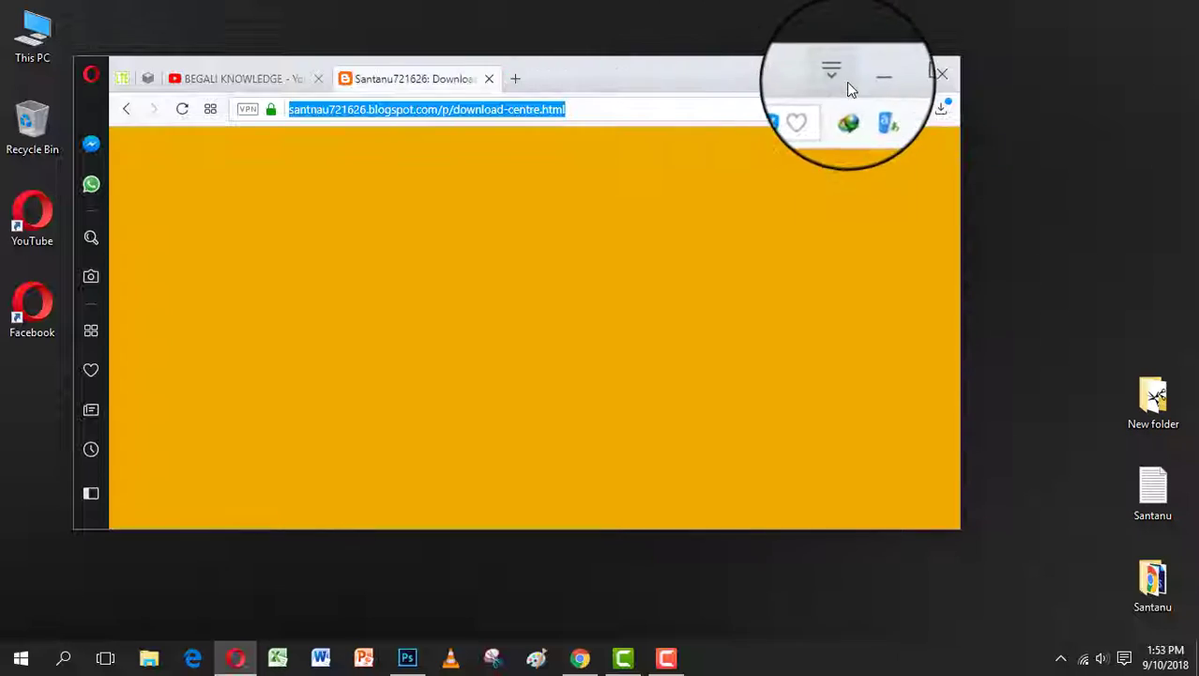
pyautogui.click(868, 82)
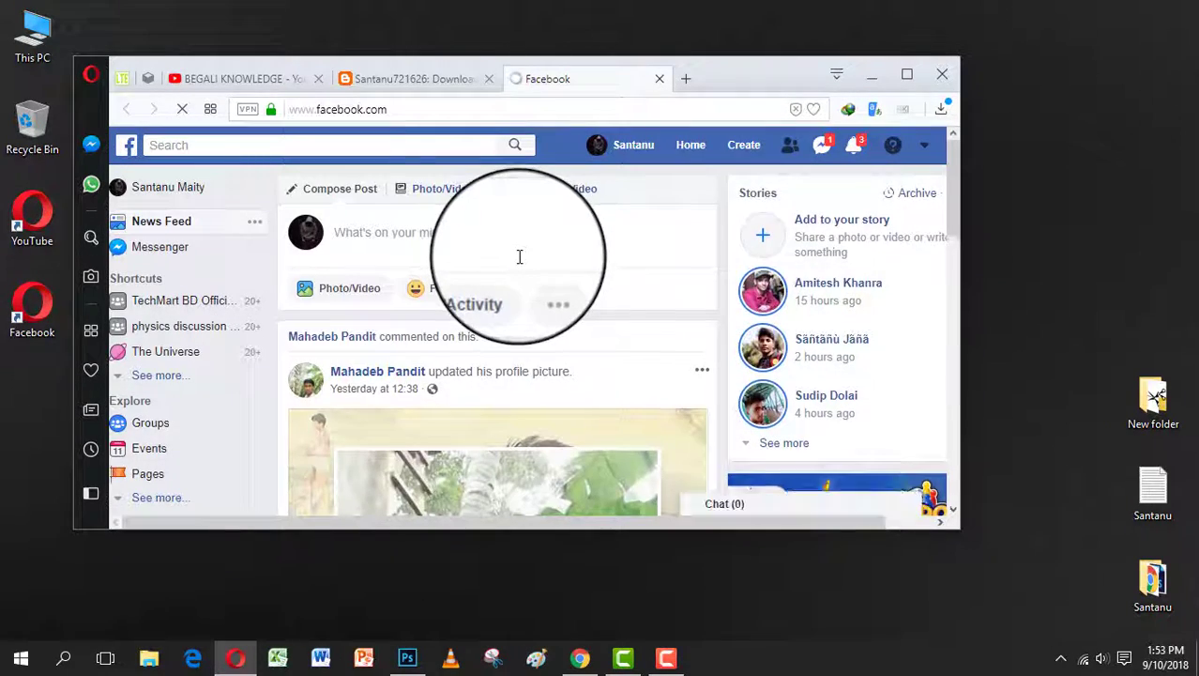
pyautogui.scroll(-5, 519, 258)
pyautogui.scroll(-3, 519, 258)
pyautogui.scroll(-3, 519, 258)
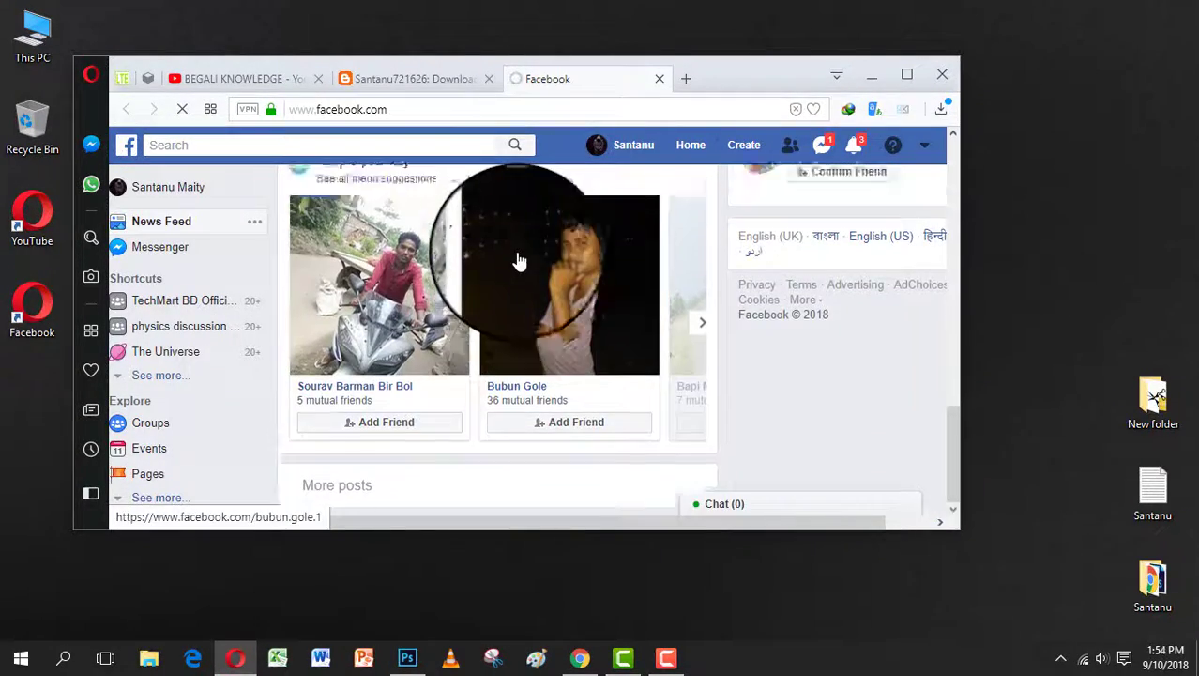
pyautogui.scroll(5, 517, 256)
pyautogui.scroll(6, 517, 258)
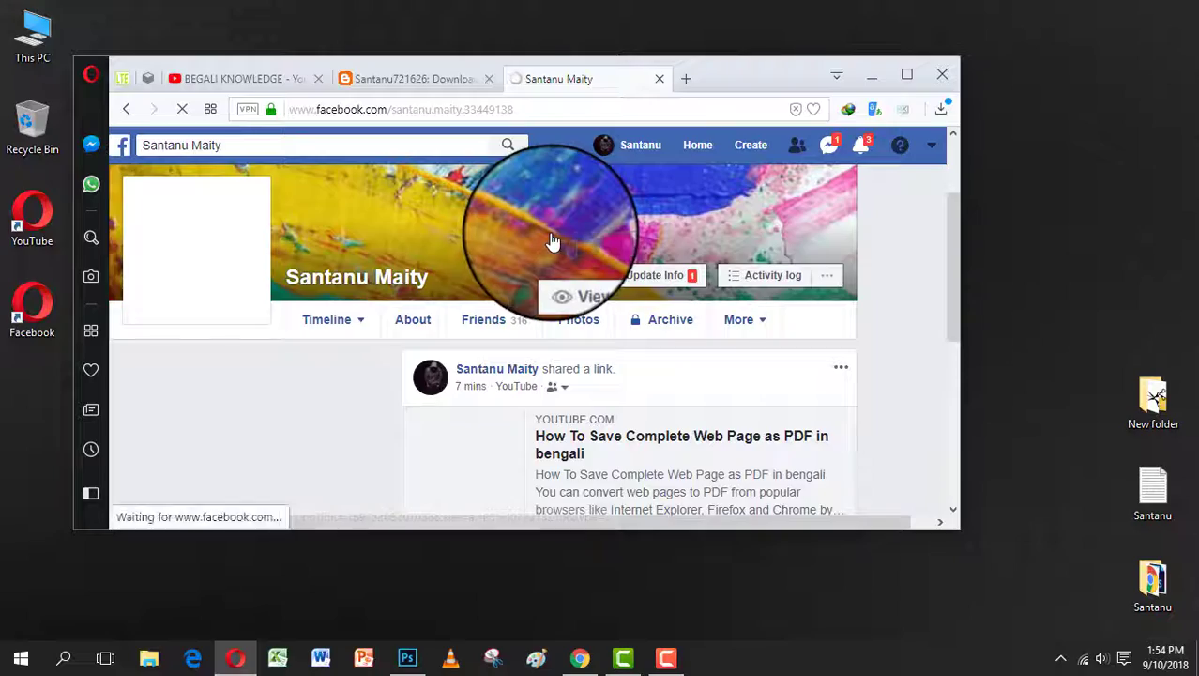
pyautogui.scroll(-5, 496, 228)
pyautogui.scroll(-5, 497, 226)
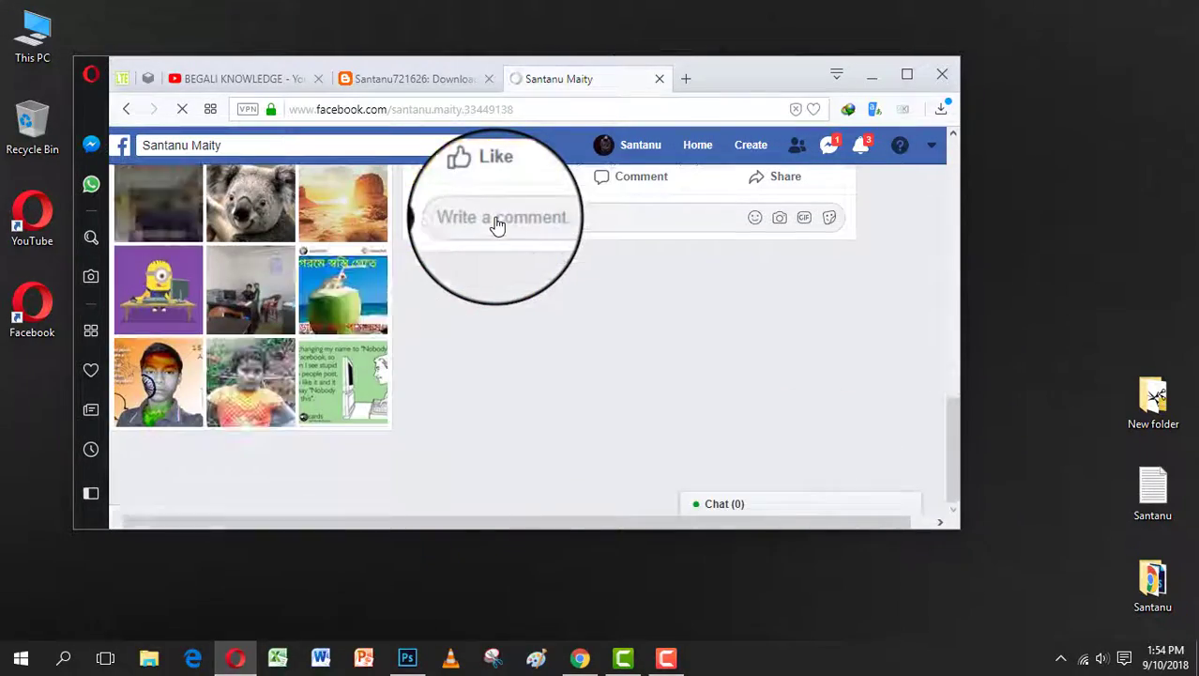
pyautogui.scroll(5, 499, 223)
pyautogui.scroll(3, 499, 230)
pyautogui.scroll(2, 511, 230)
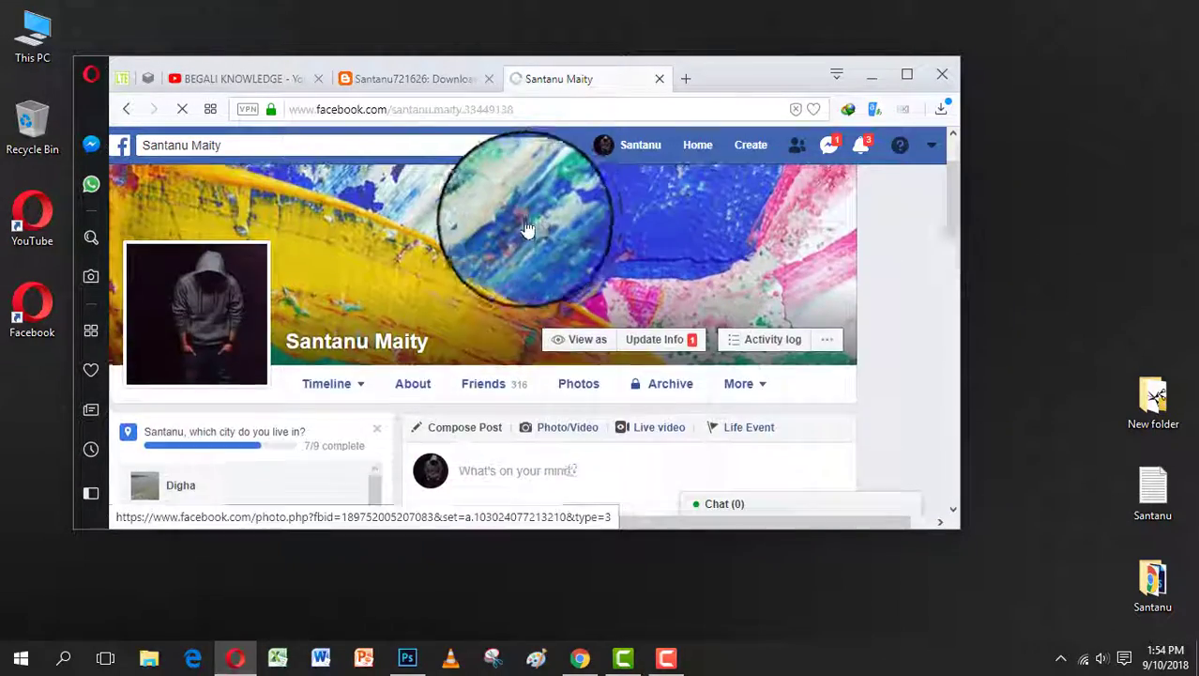
pyautogui.scroll(1, 527, 229)
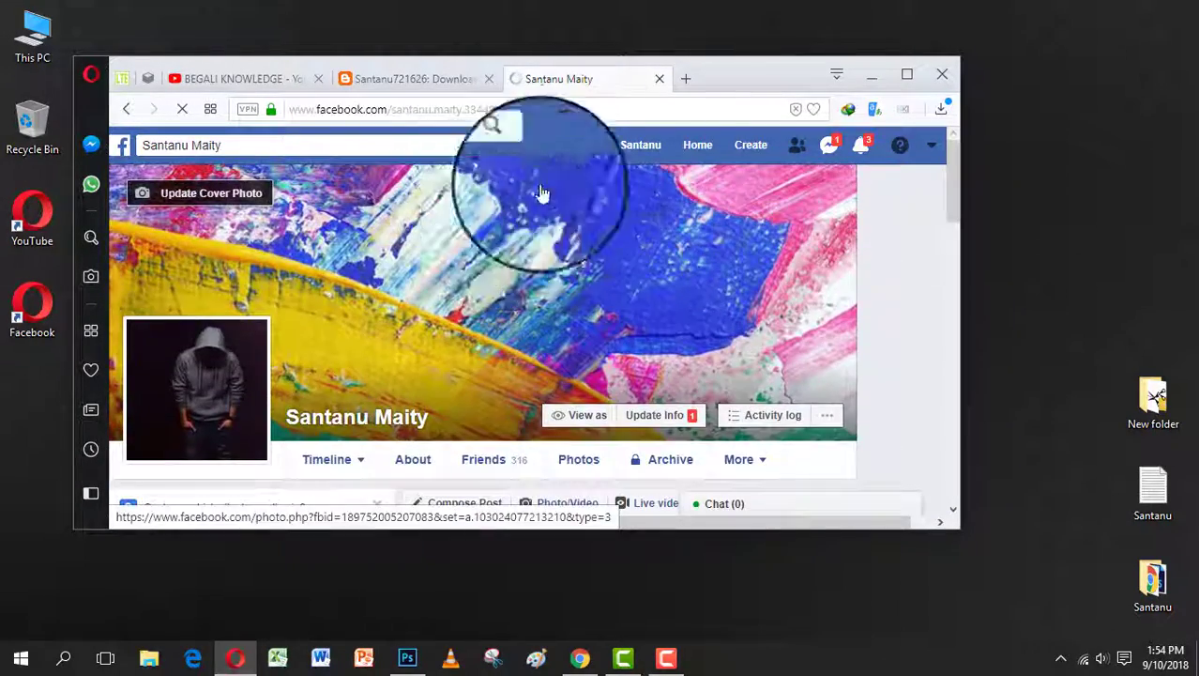
pyautogui.click(908, 75)
# - Close the Facebook profile tab, restore Opera to a smaller window, and open a new tab
pyautogui.click(586, 14)
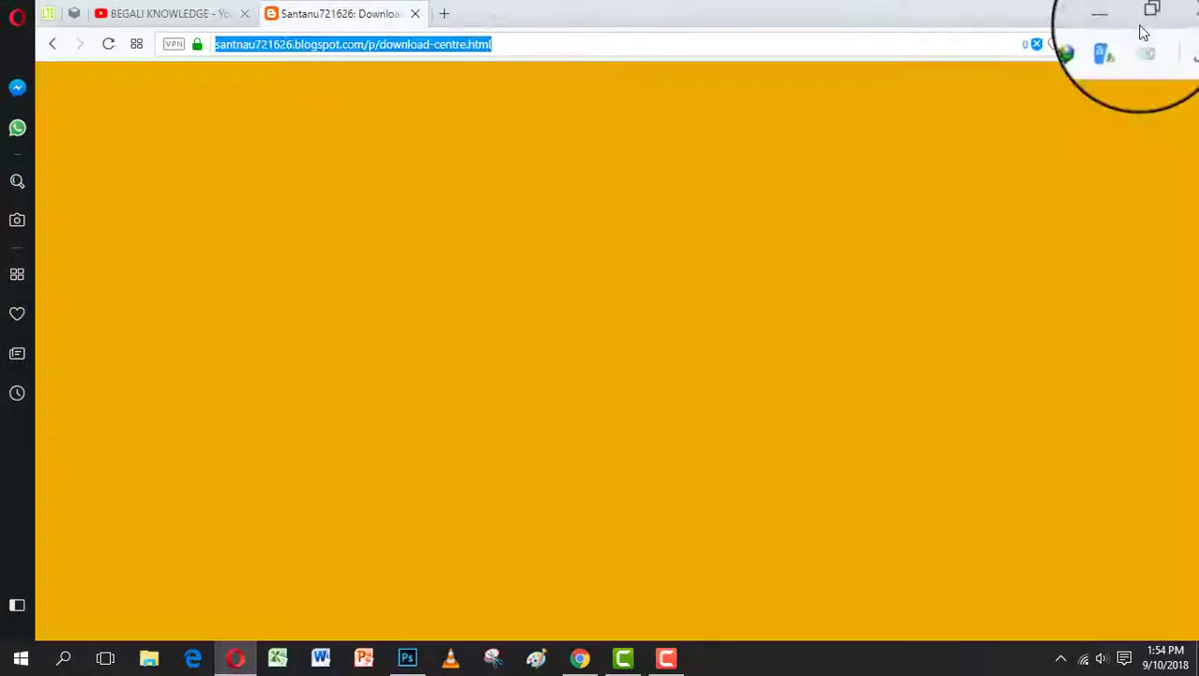
pyautogui.click(1147, 13)
pyautogui.click(518, 81)
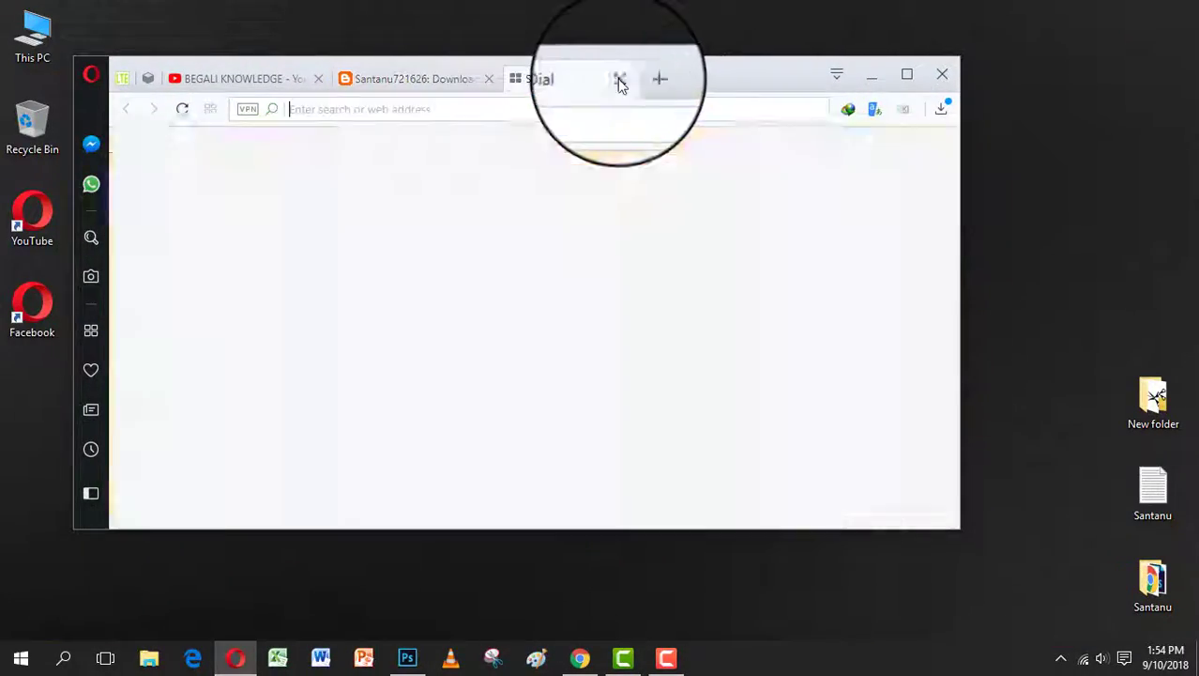
pyautogui.moveTo(754, 78); pyautogui.dragTo(845, 70)
pyautogui.write('face')
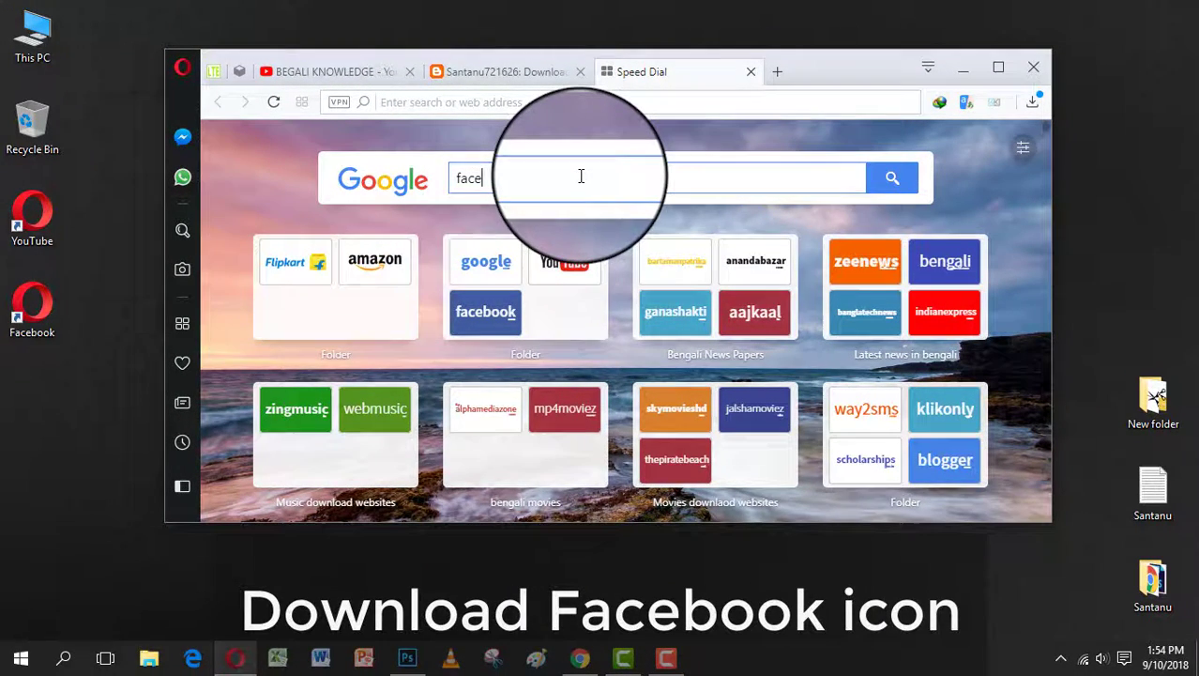
# - Search Google Images for 'facebook ico', removing 'png' from the query
pyautogui.write('bo')
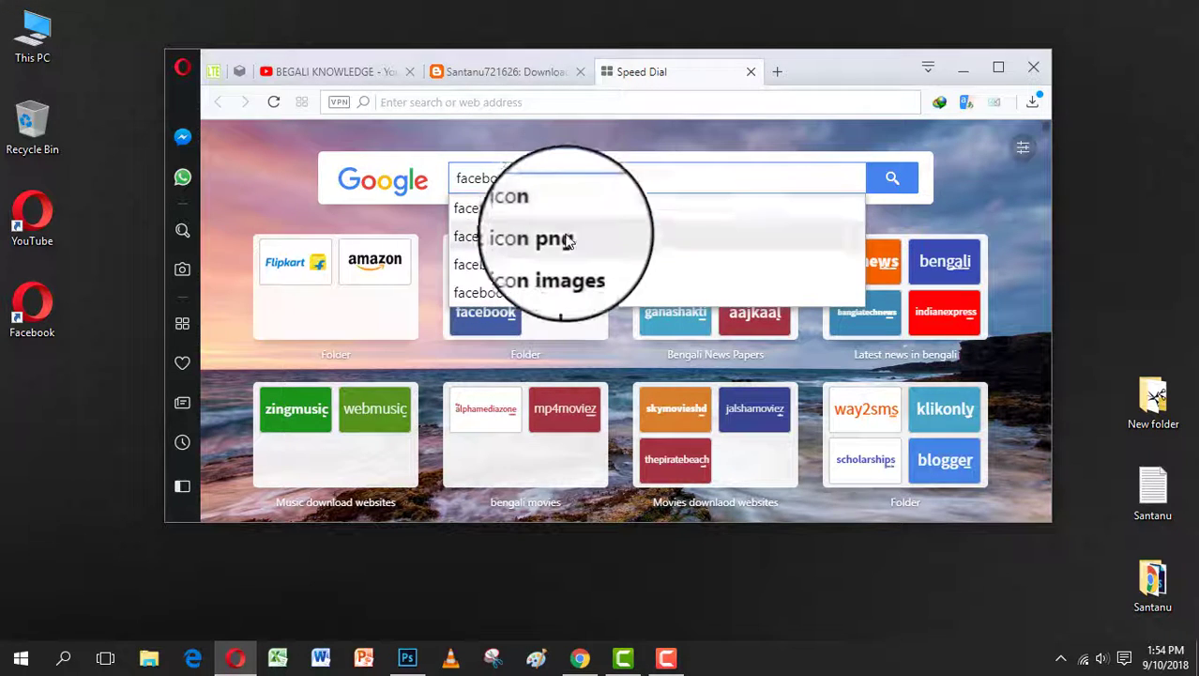
pyautogui.press('Return')
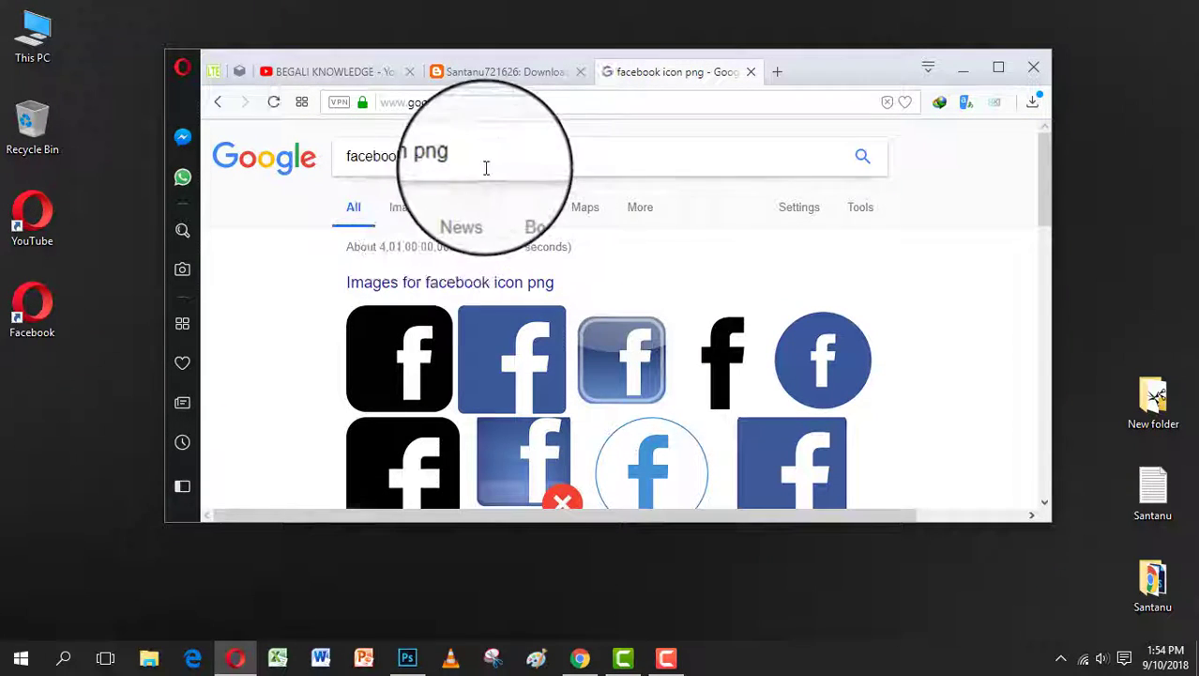
pyautogui.click(478, 158)
pyautogui.moveTo(475, 158); pyautogui.dragTo(434, 158)
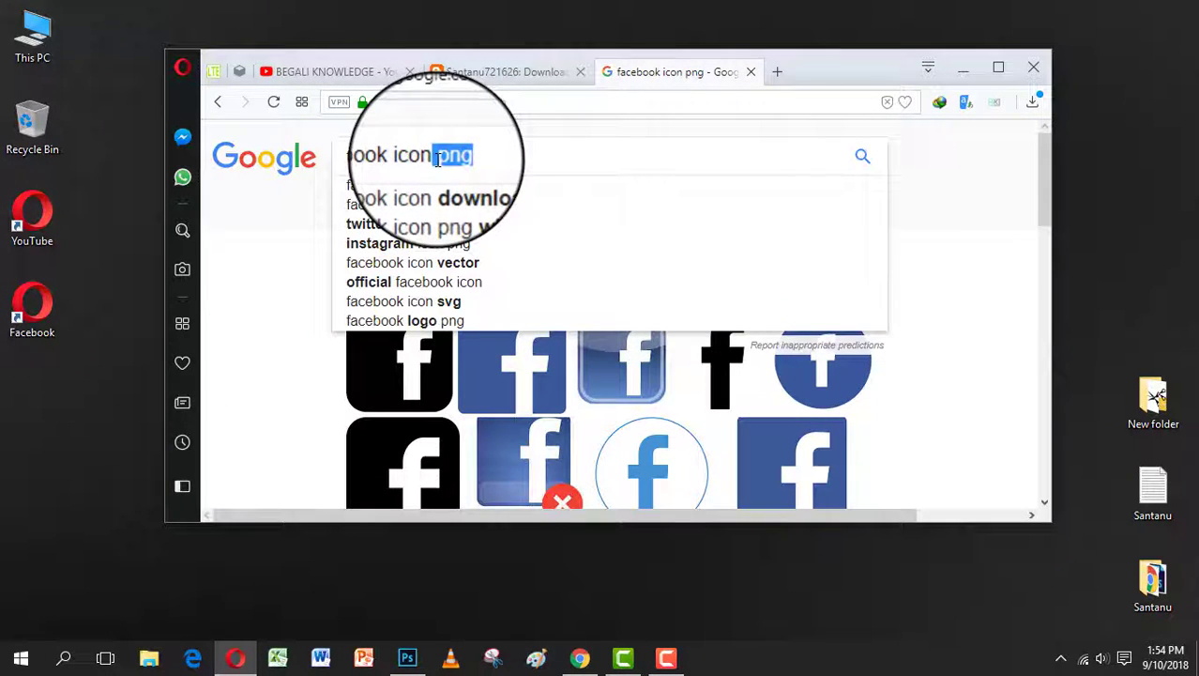
pyautogui.press('Return')
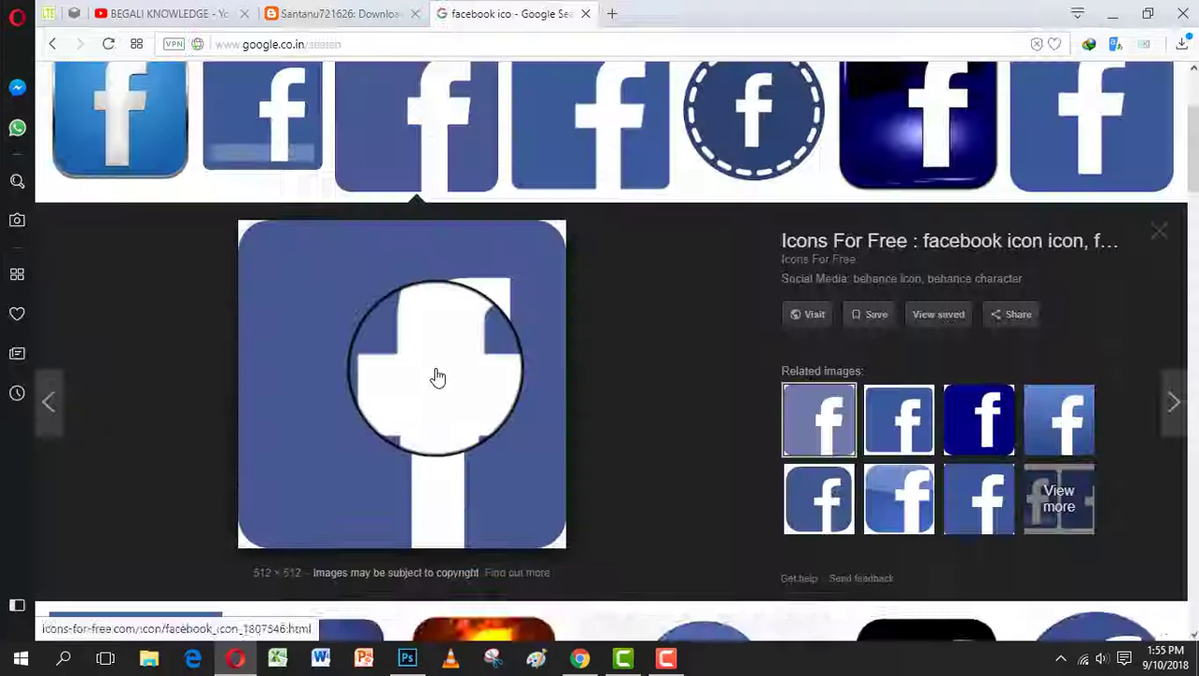
# - Save the blue Facebook logo image to the Desktop as 1807546.png
pyautogui.rightClick(438, 367)
pyautogui.click(498, 196)
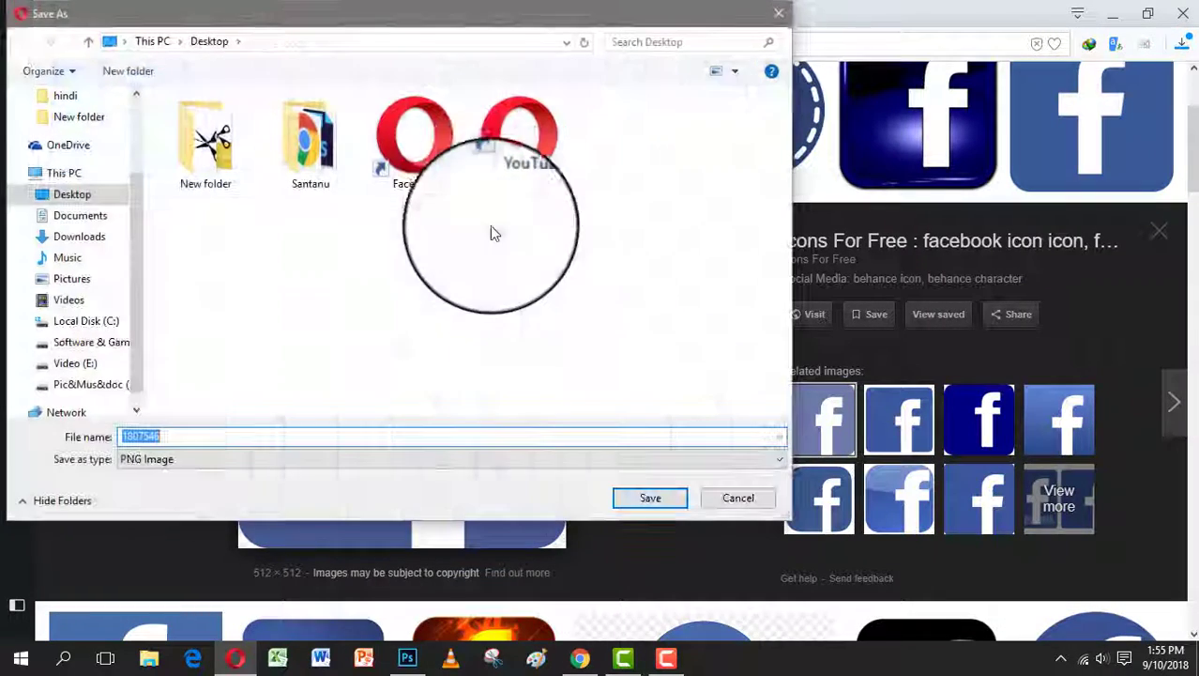
pyautogui.click(75, 198)
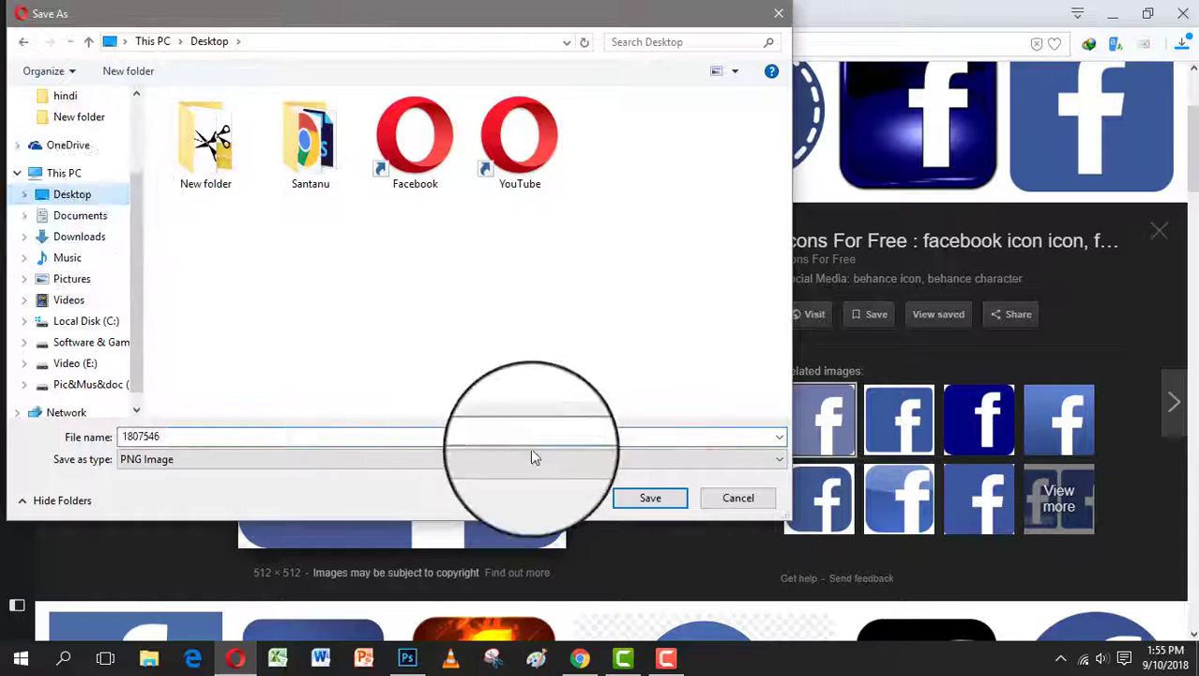
pyautogui.click(630, 503)
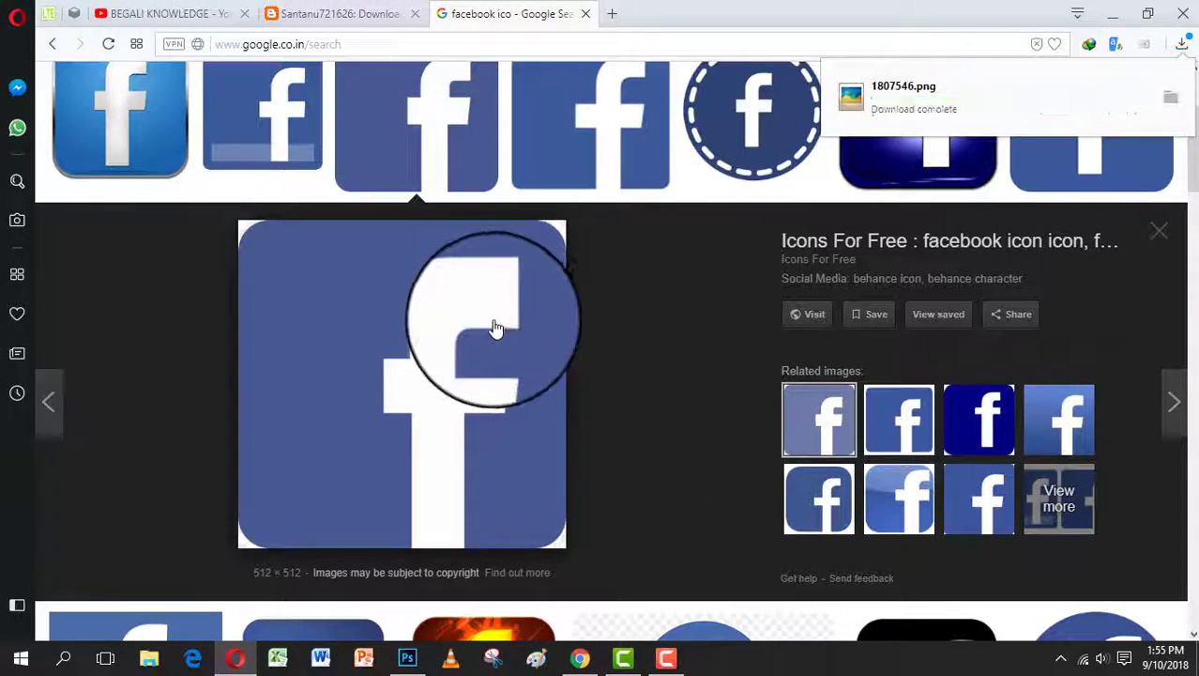
pyautogui.scroll(3, 523, 317)
pyautogui.click(612, 14)
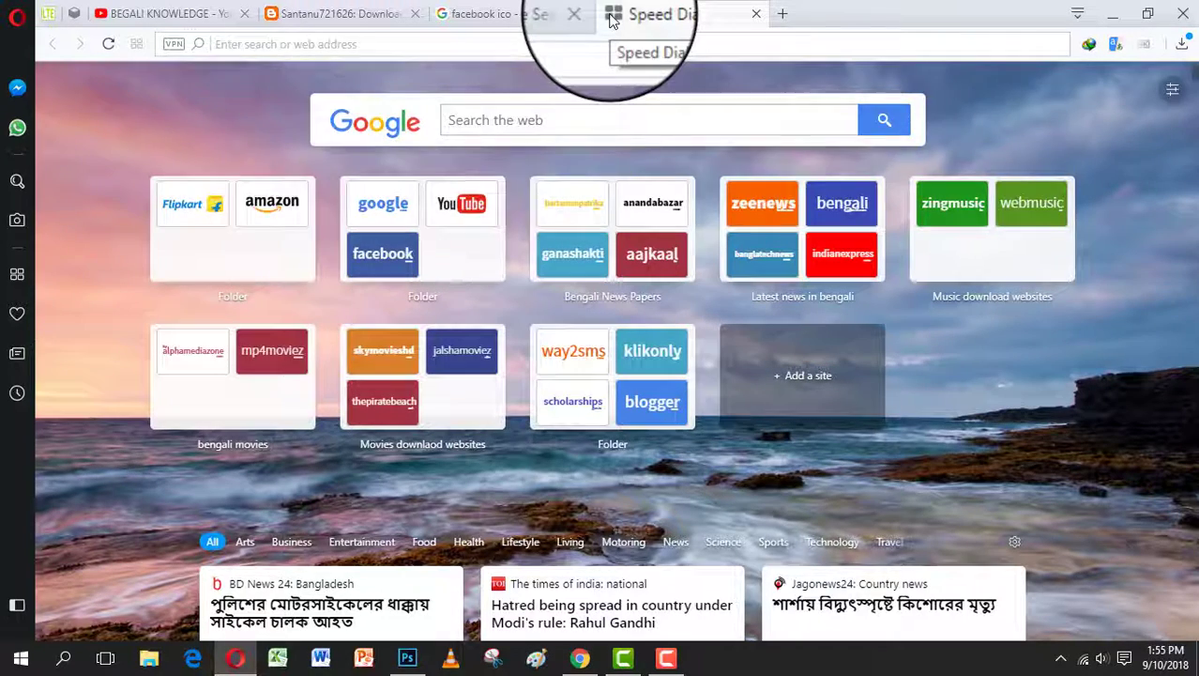
# - Search 'image to ico converter' and open online-convert.com's convert-to-ICO page
pyautogui.write('imgae to ico co')
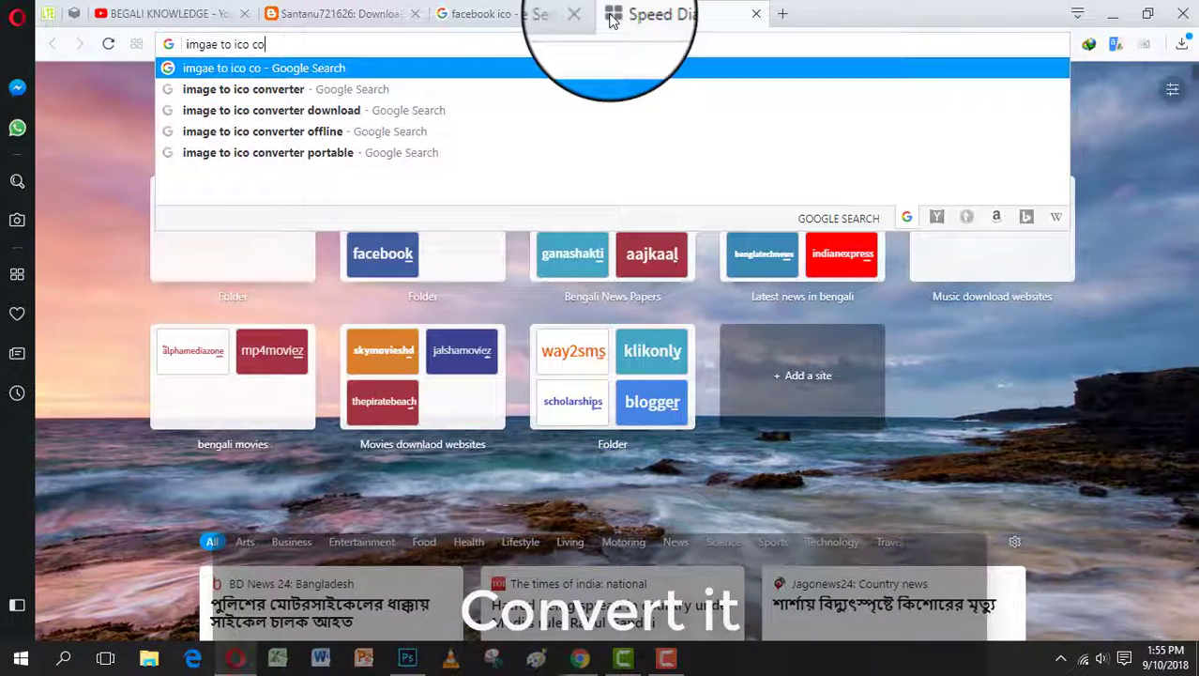
pyautogui.press('Down')
pyautogui.press('Return')
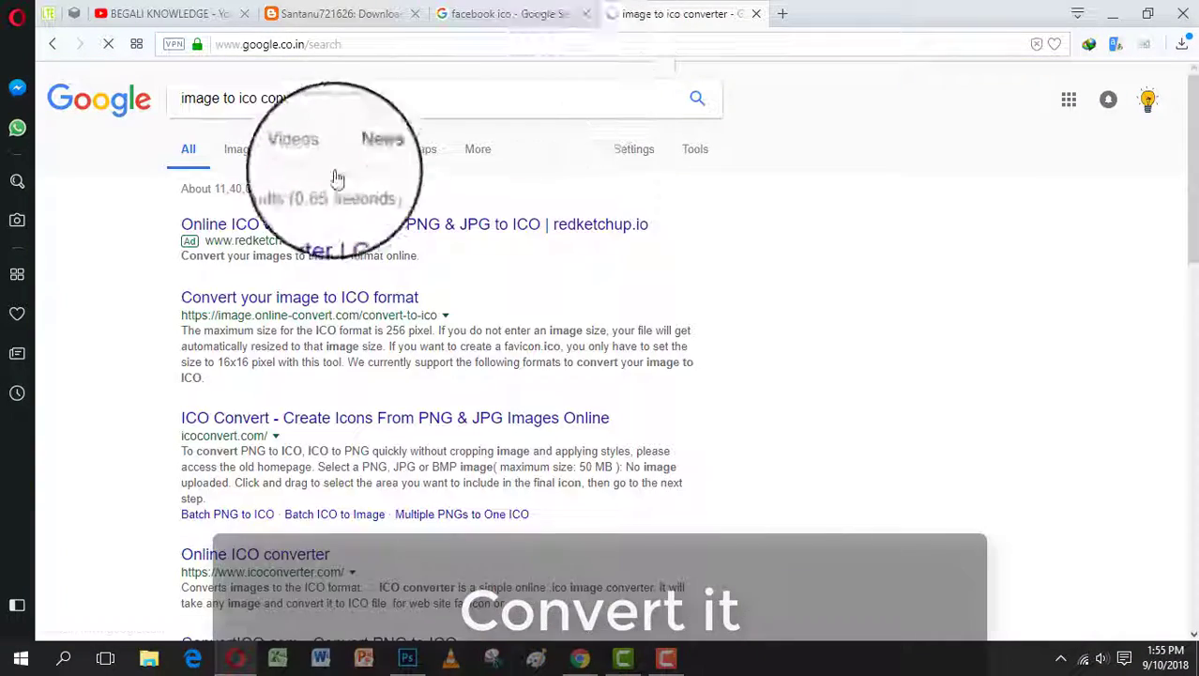
pyautogui.click(300, 298)
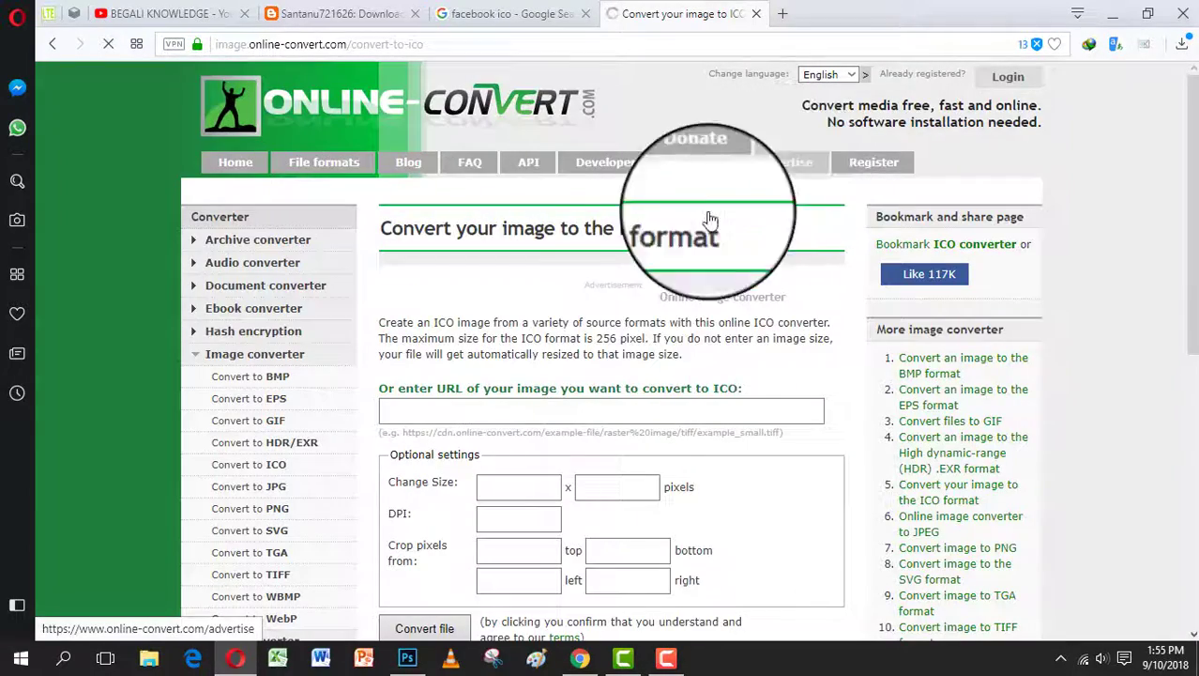
# - Upload Desktop\1807546, convert it to ICO, and download the 3.85 kB 1807546.ico
pyautogui.click(424, 407)
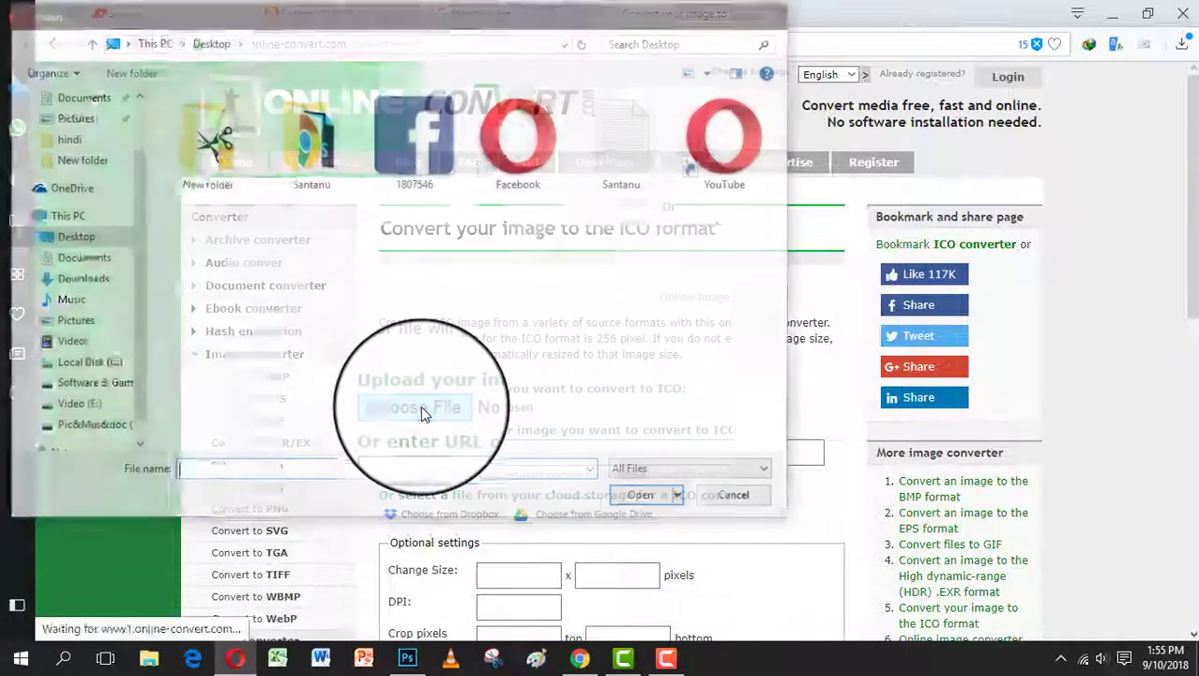
pyautogui.click(414, 141)
pyautogui.click(644, 497)
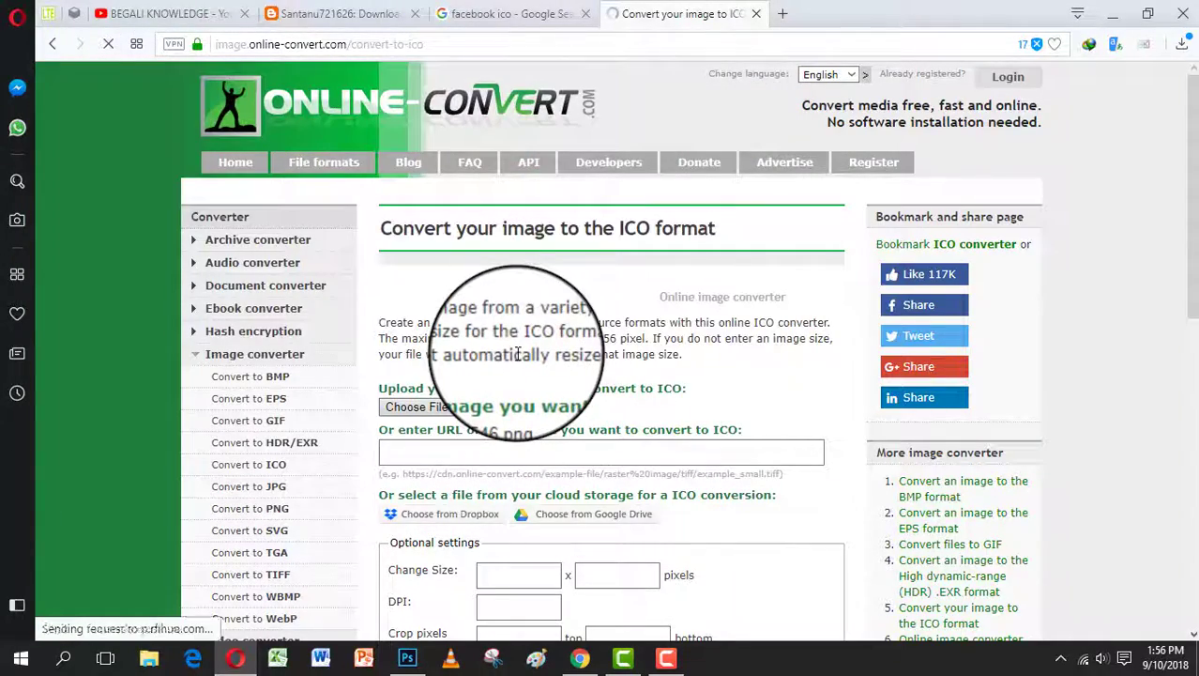
pyautogui.scroll(-2, 515, 352)
pyautogui.scroll(-2, 515, 352)
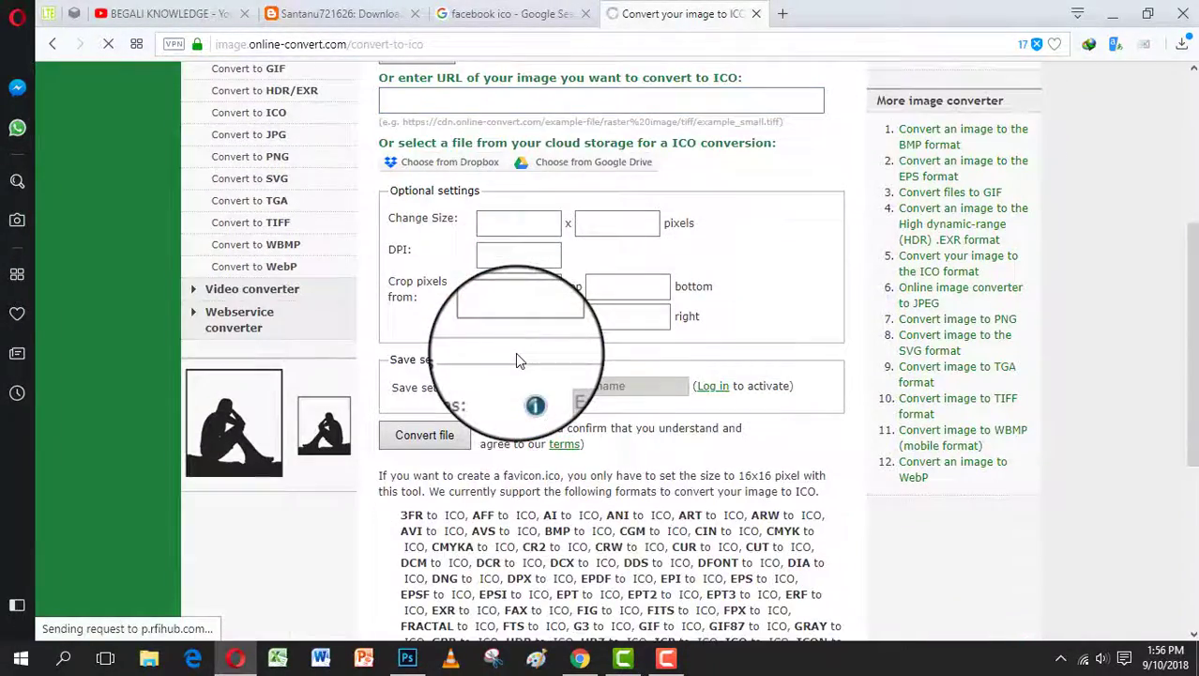
pyautogui.click(442, 443)
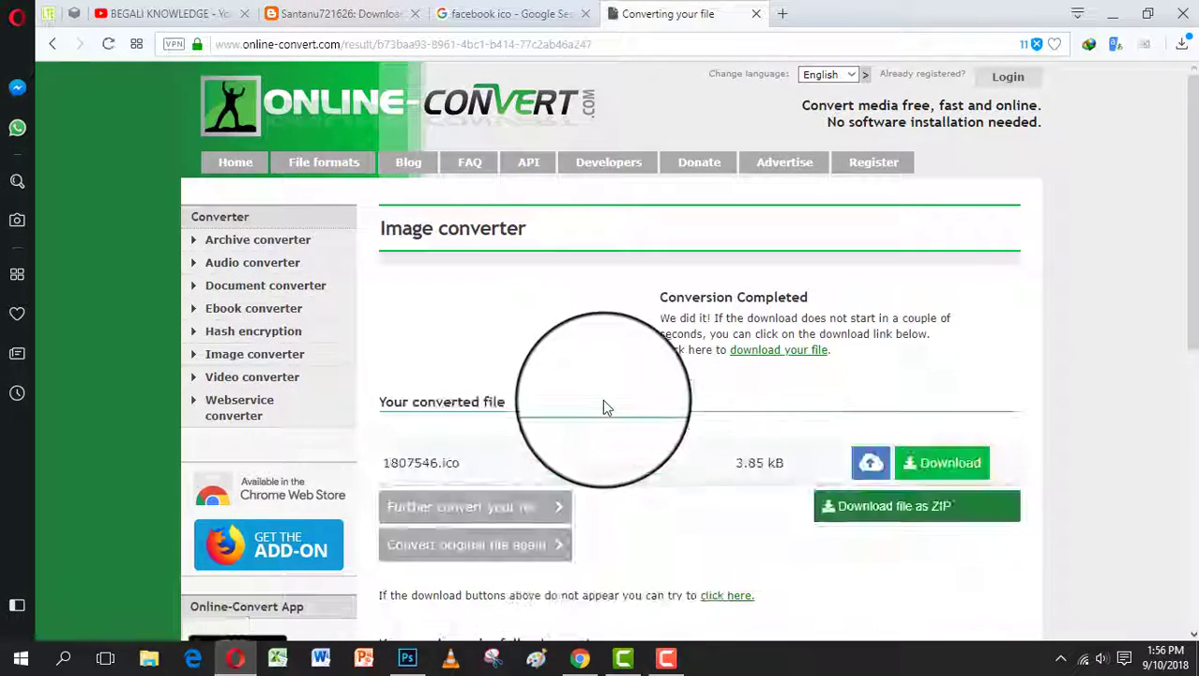
pyautogui.click(945, 465)
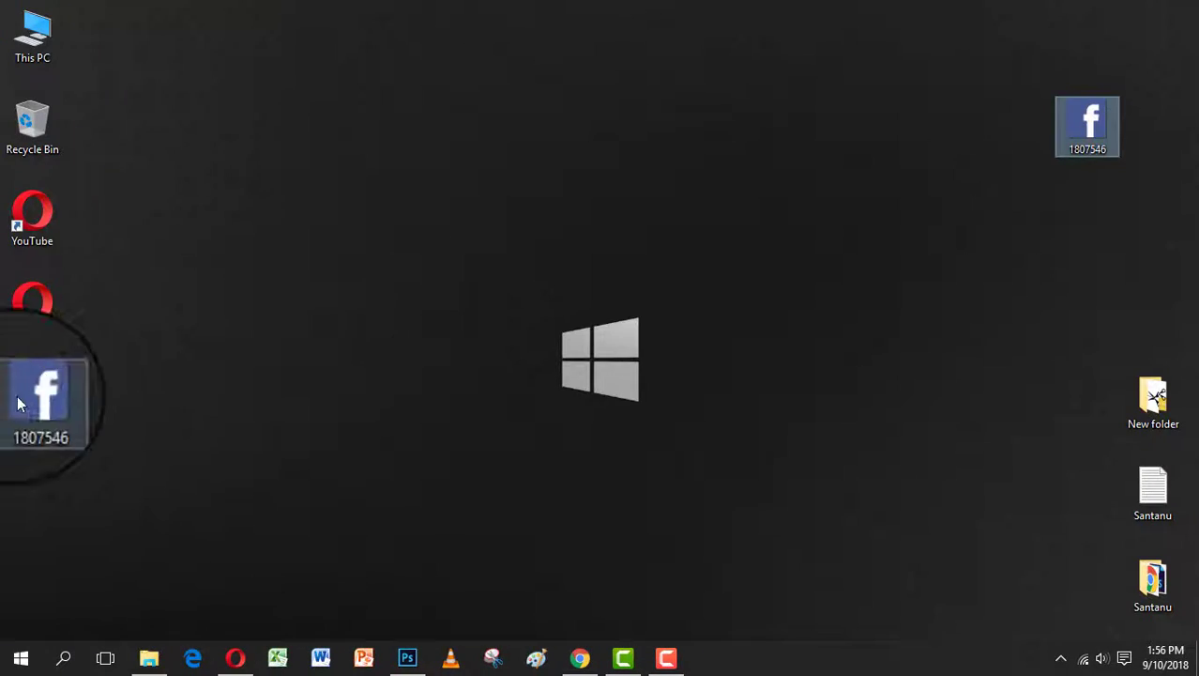
# - Delete the original 1807546 PNG from the desktop to the Recycle Bin
pyautogui.press('Delete')
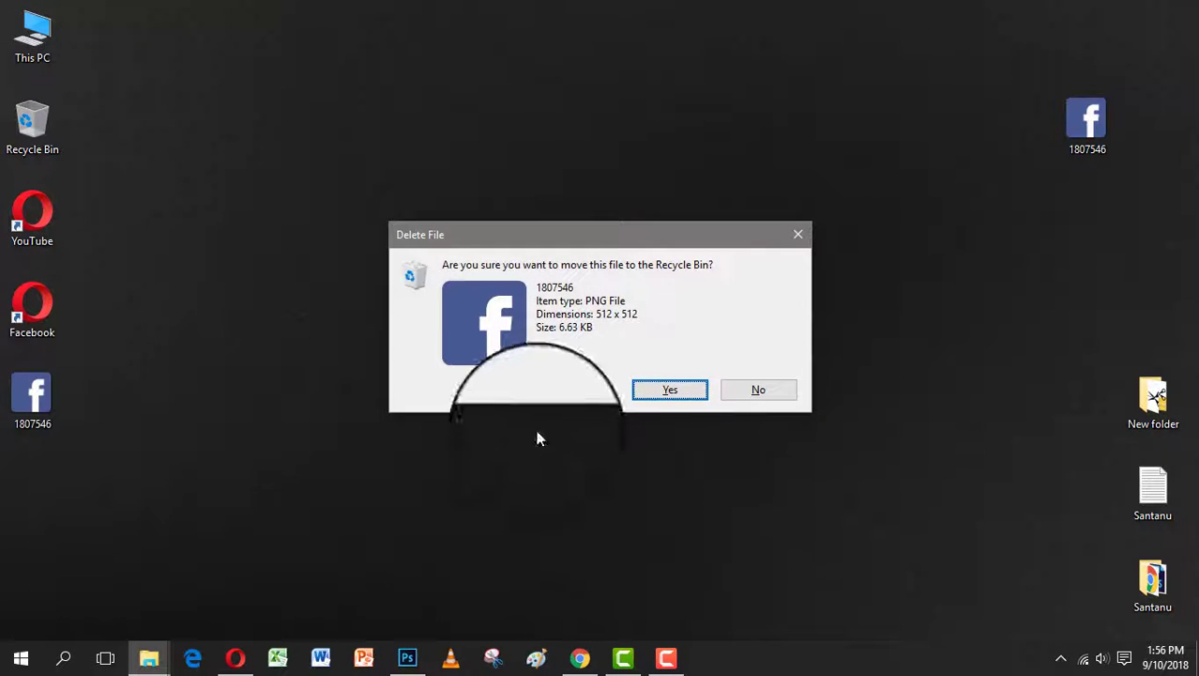
pyautogui.click(641, 398)
pyautogui.rightClick(229, 246)
# - Open the Facebook shortcut's Properties and its Change Icon chooser
pyautogui.click(276, 316)
pyautogui.rightClick(38, 300)
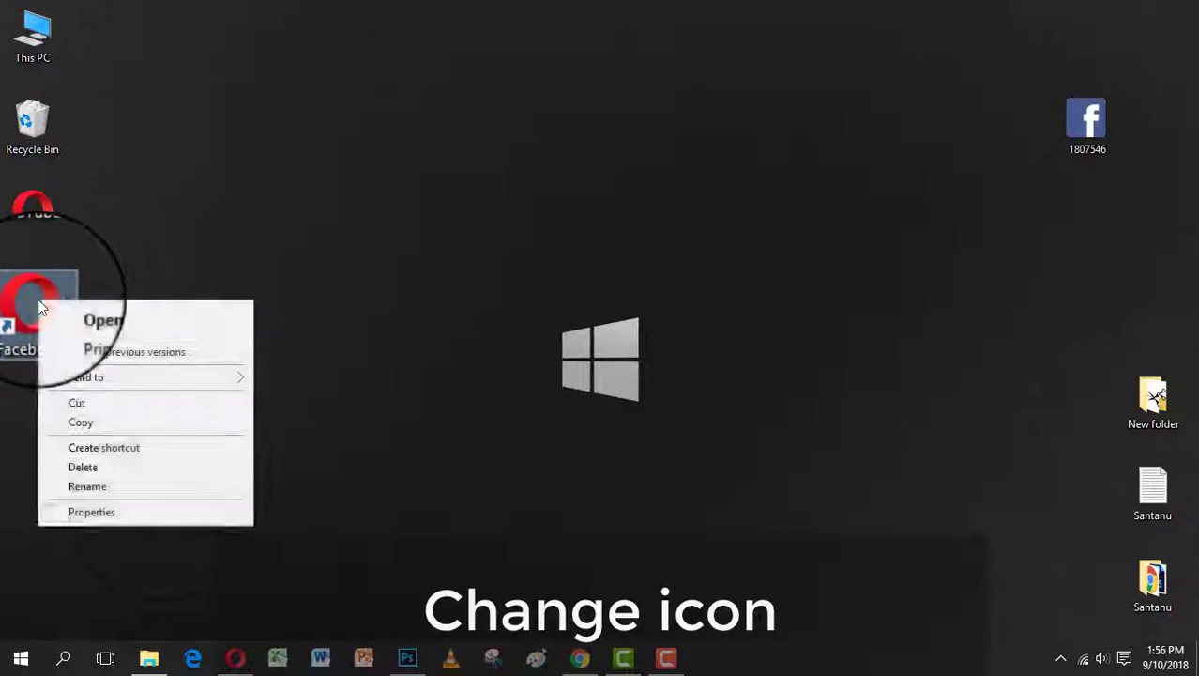
pyautogui.click(139, 512)
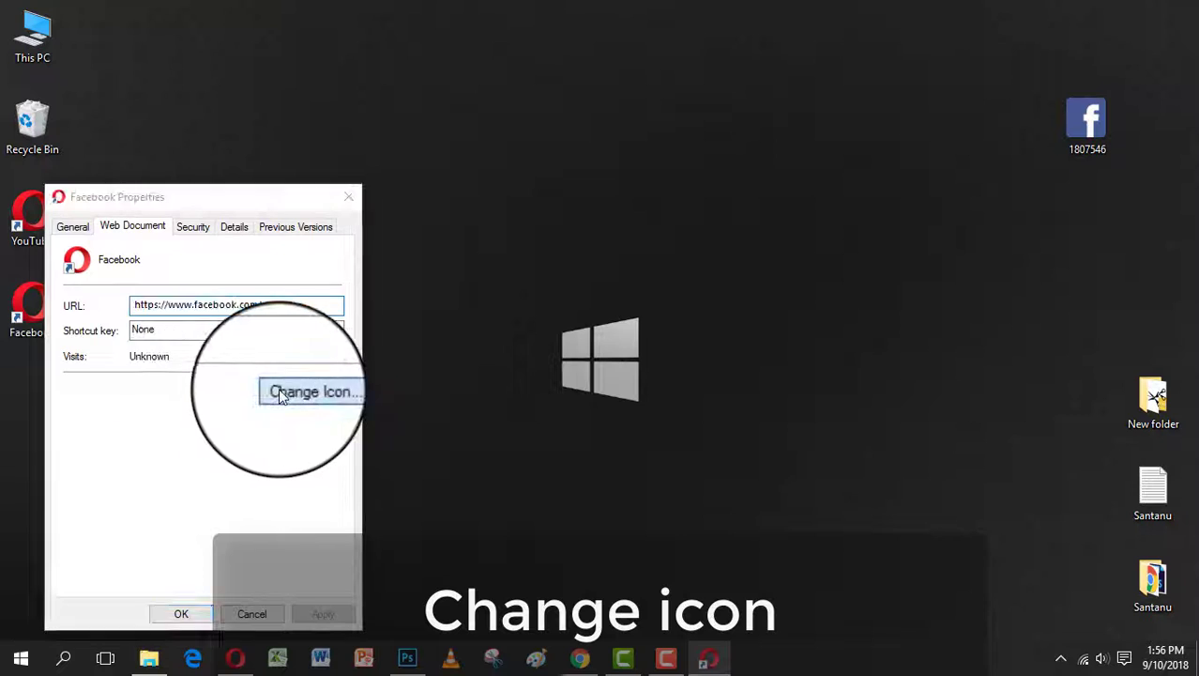
pyautogui.click(280, 392)
pyautogui.click(345, 280)
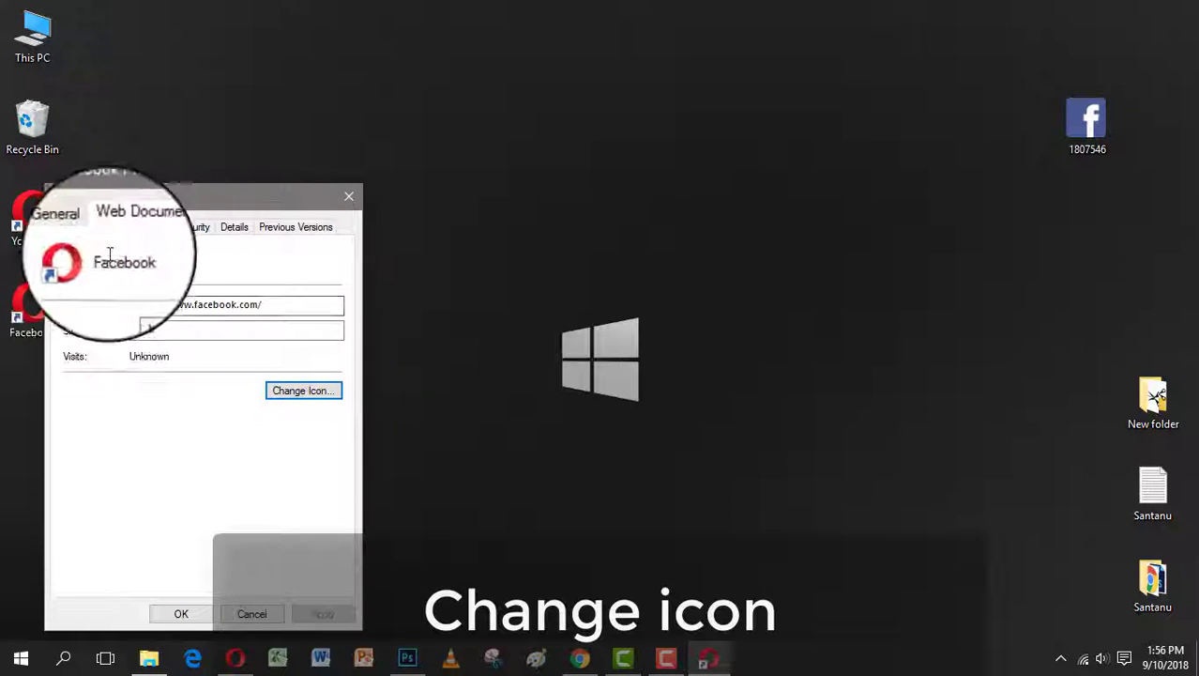
pyautogui.click(272, 393)
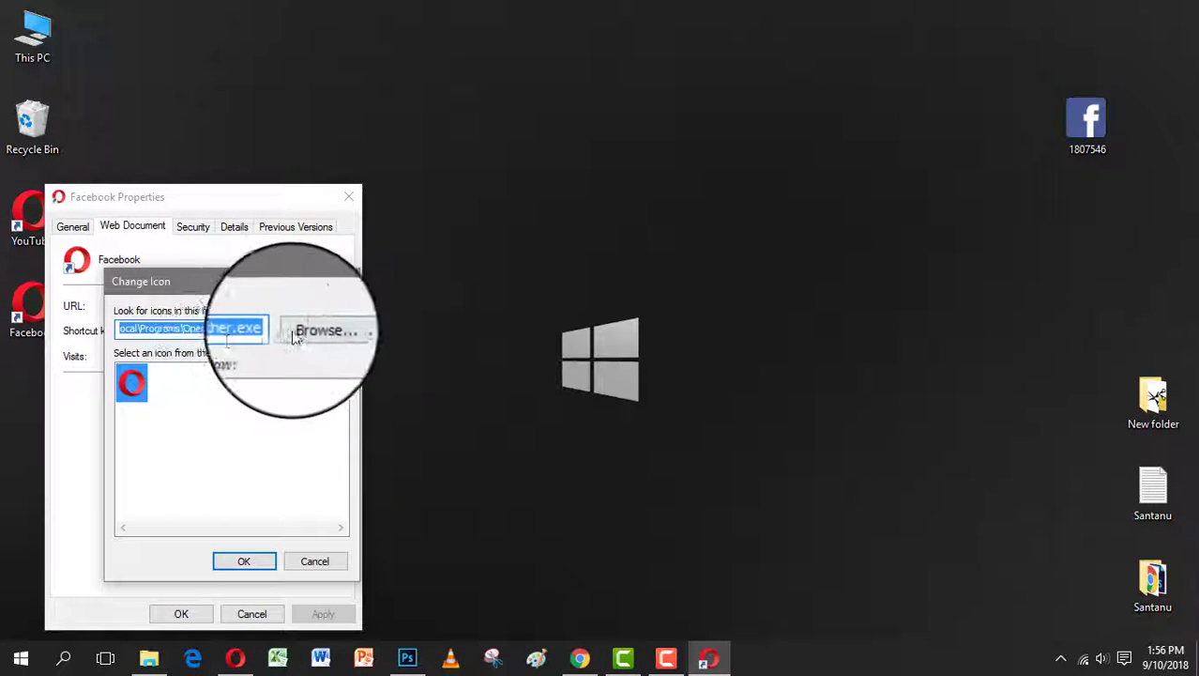
# - Set Desktop\1807546.ico as the Facebook shortcut's icon and apply it
pyautogui.click(306, 336)
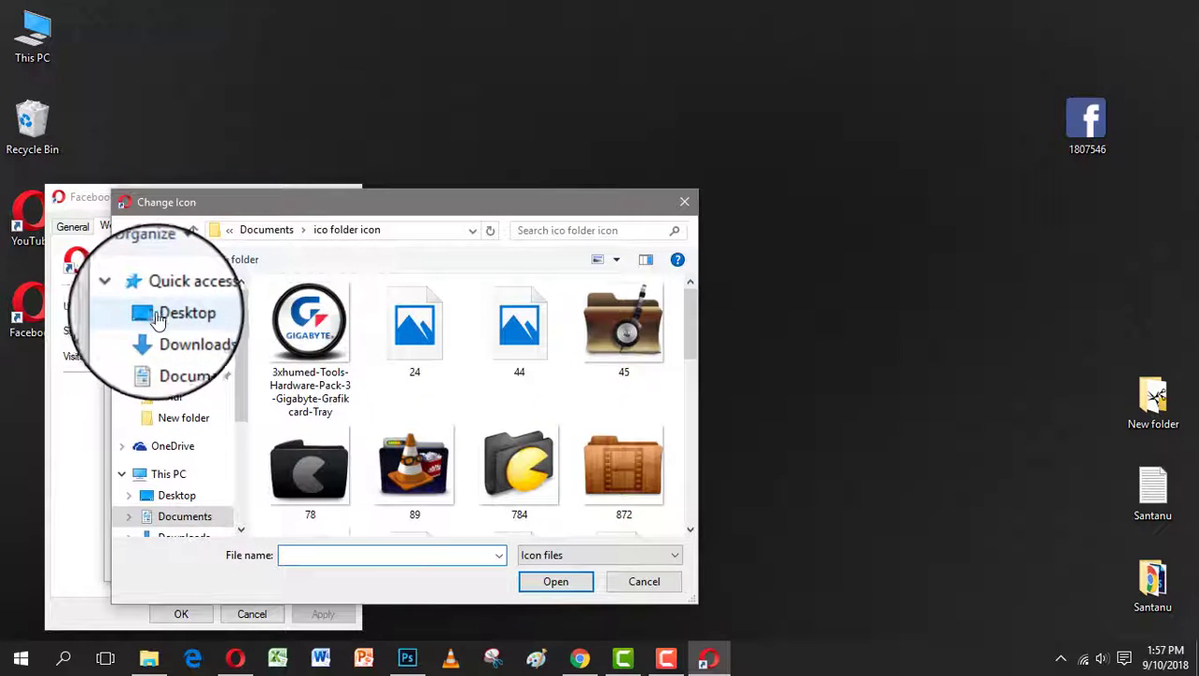
pyautogui.click(177, 312)
pyautogui.click(517, 355)
pyautogui.click(555, 581)
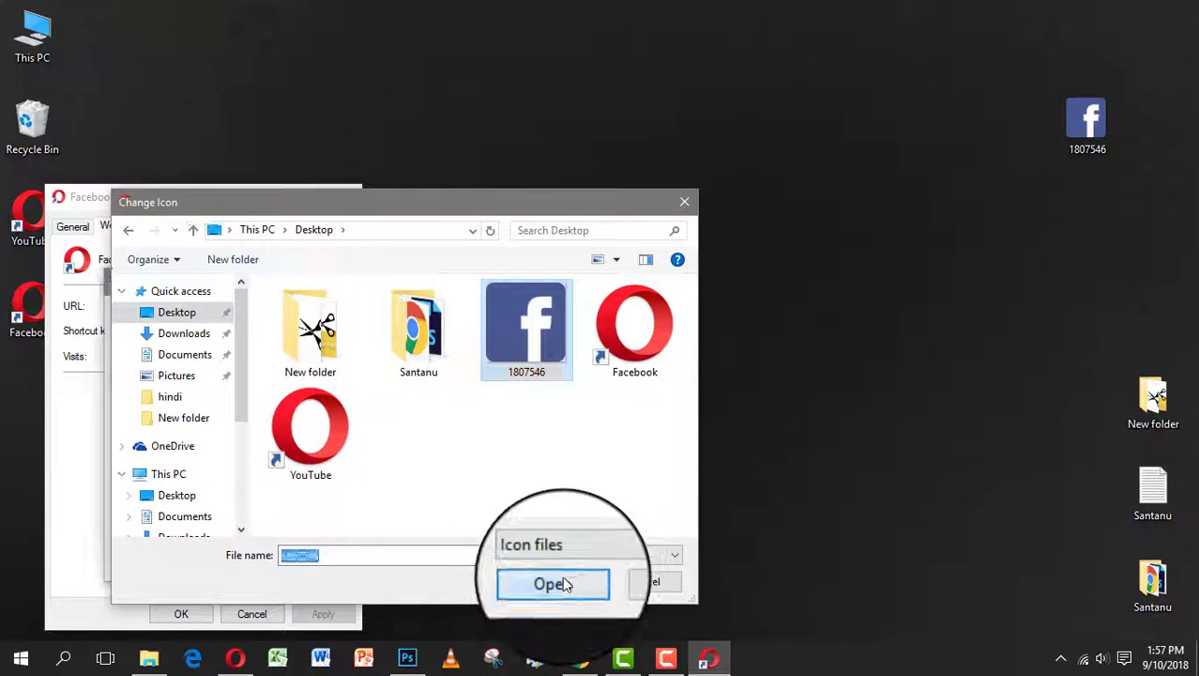
pyautogui.click(225, 561)
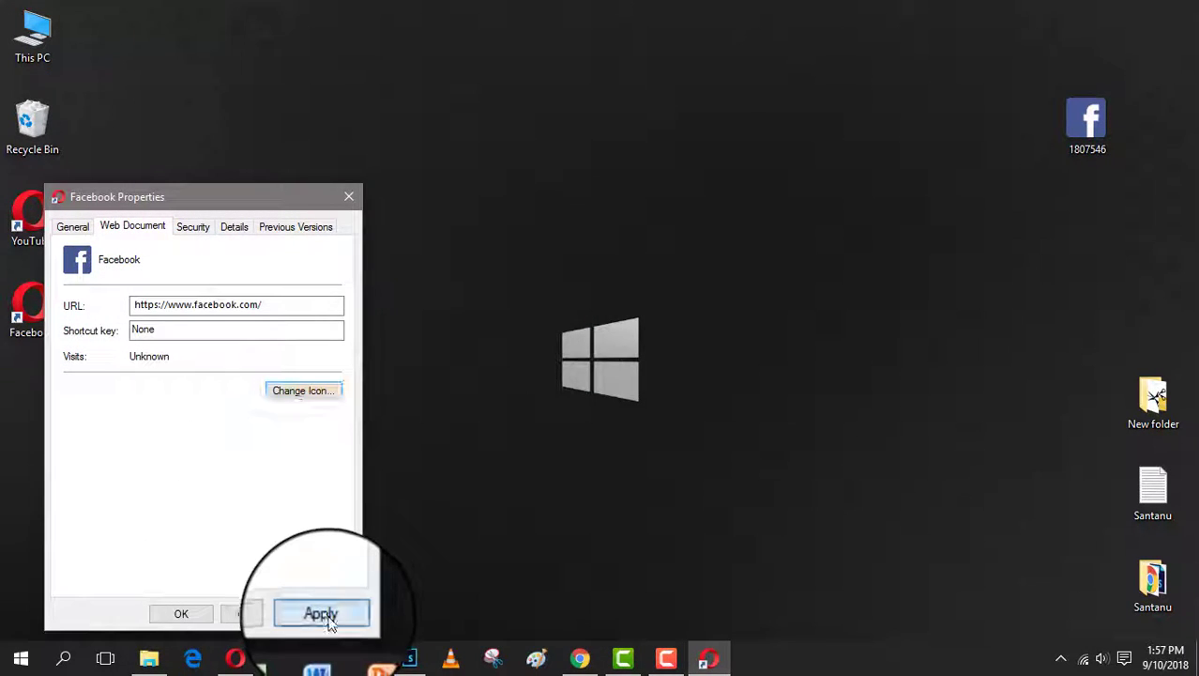
pyautogui.click(320, 614)
pyautogui.click(181, 613)
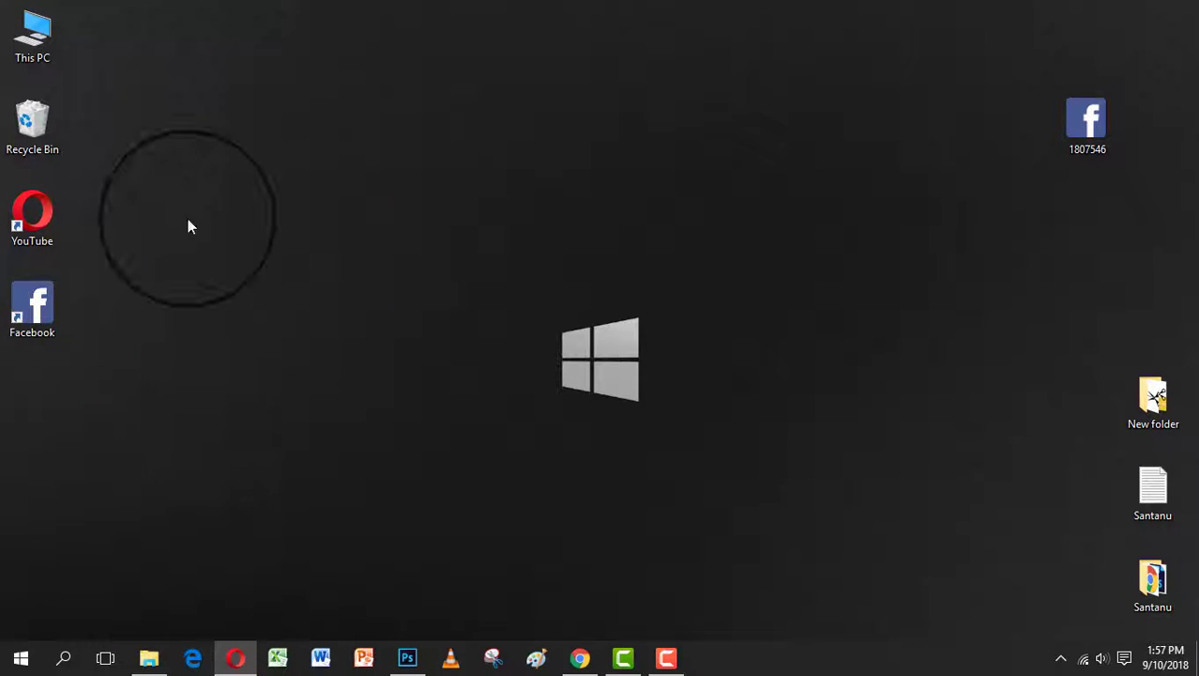
# - Refresh the desktop, test the Facebook shortcut opens facebook.com, then close the tab and minimize Opera
pyautogui.rightClick(188, 226)
pyautogui.click(234, 277)
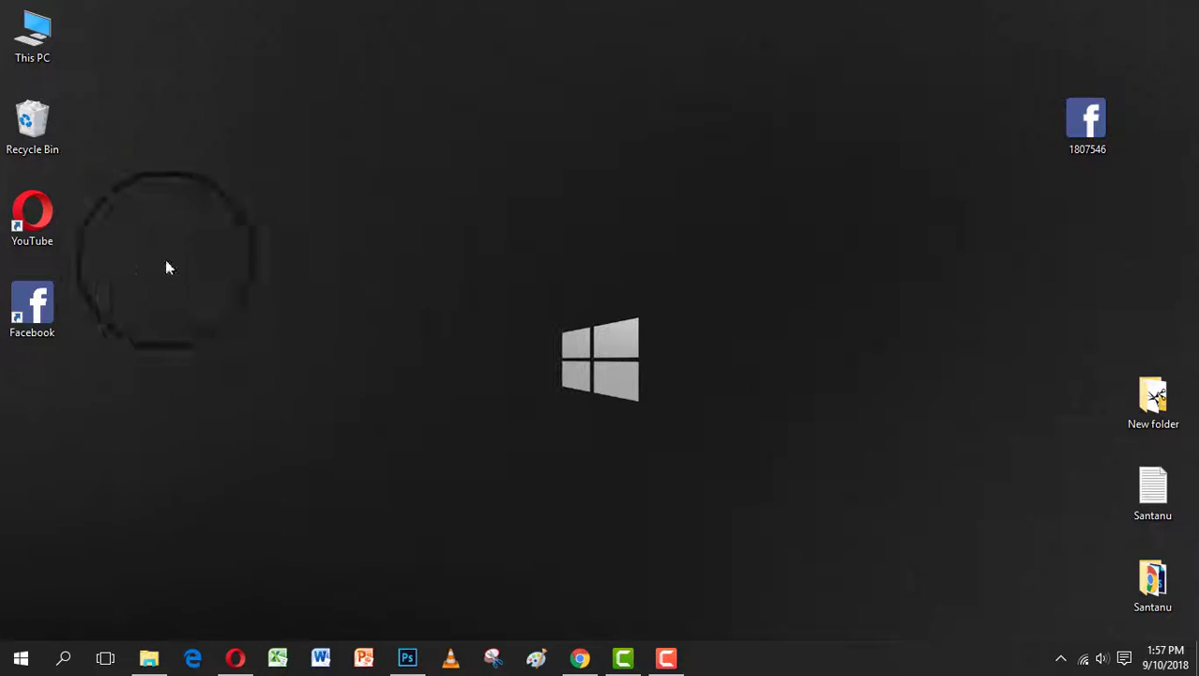
pyautogui.doubleClick(42, 305)
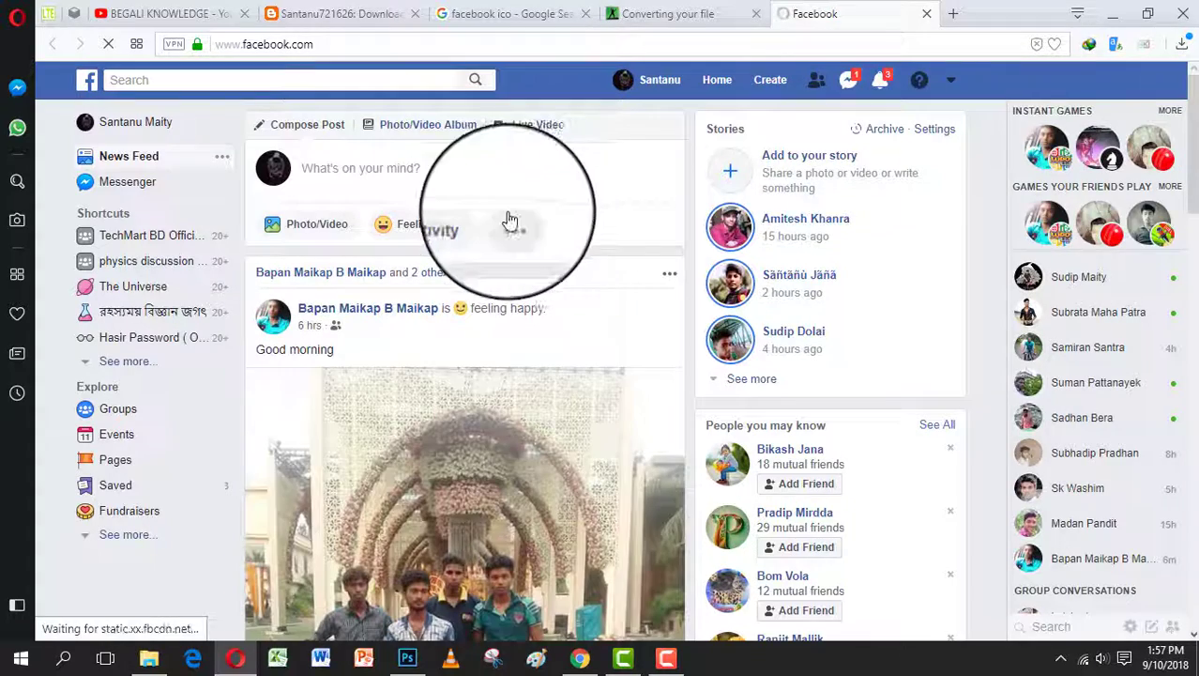
pyautogui.click(924, 14)
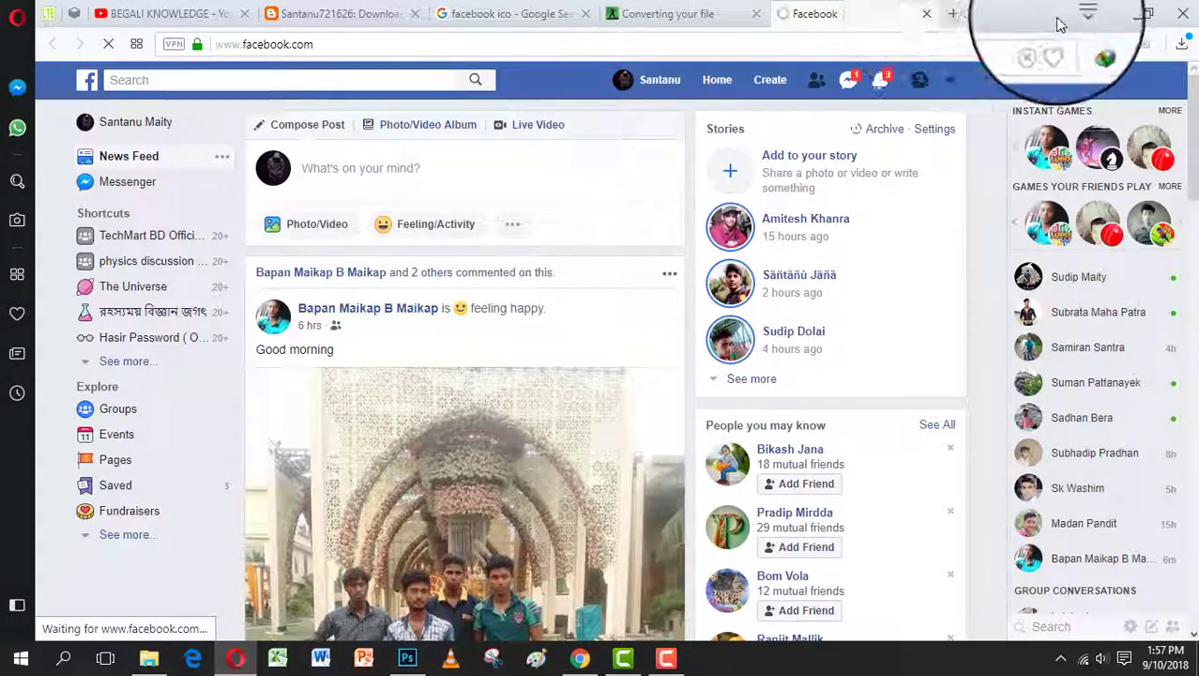
pyautogui.click(1113, 13)
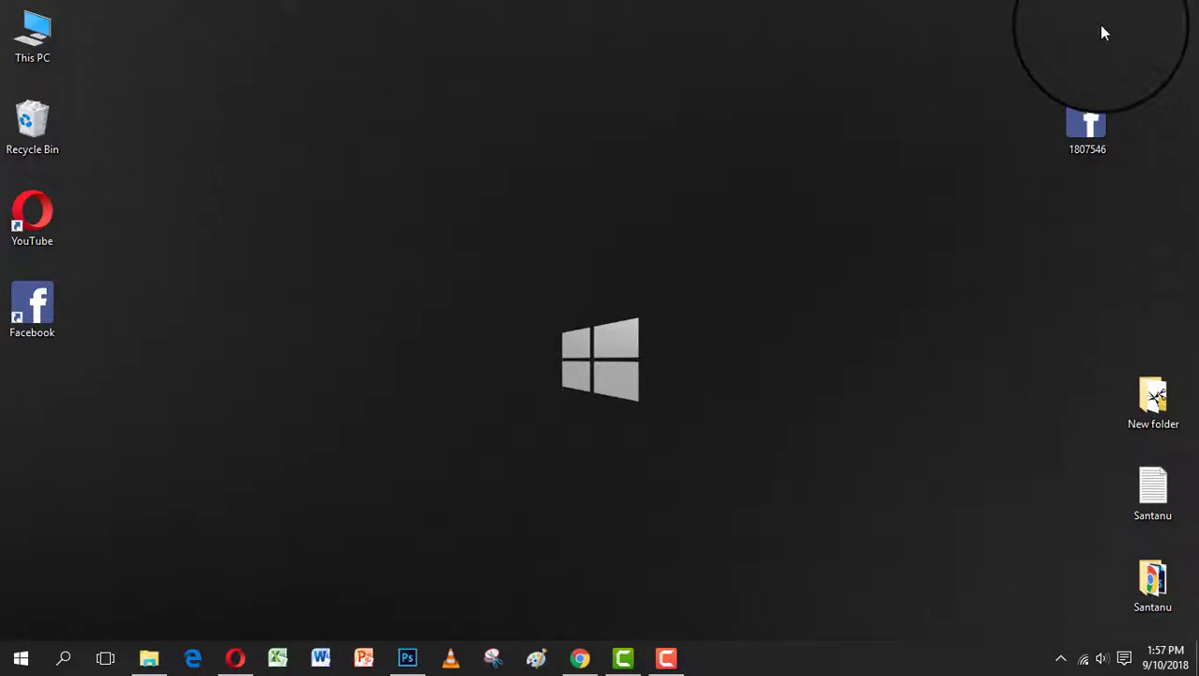